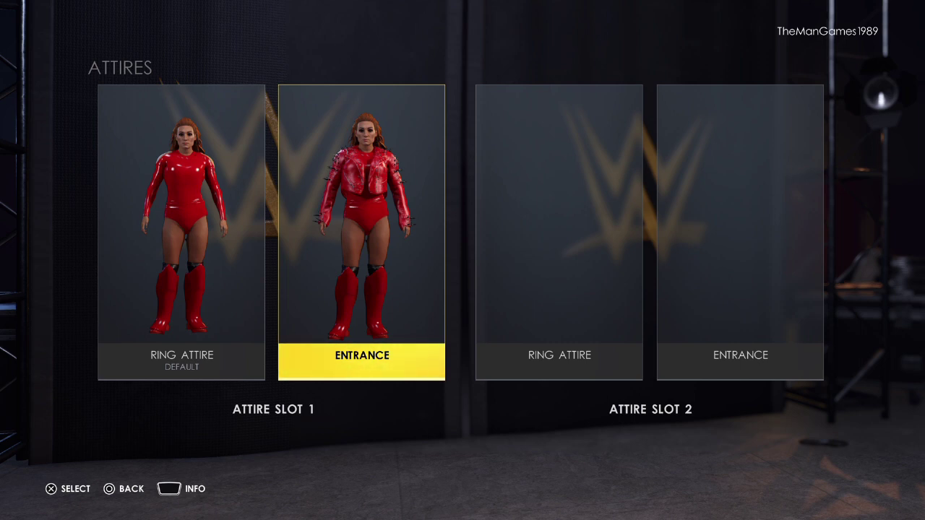
Step: Open the slot 1 ring attire for editing and enter its clothing categories
key(Left)
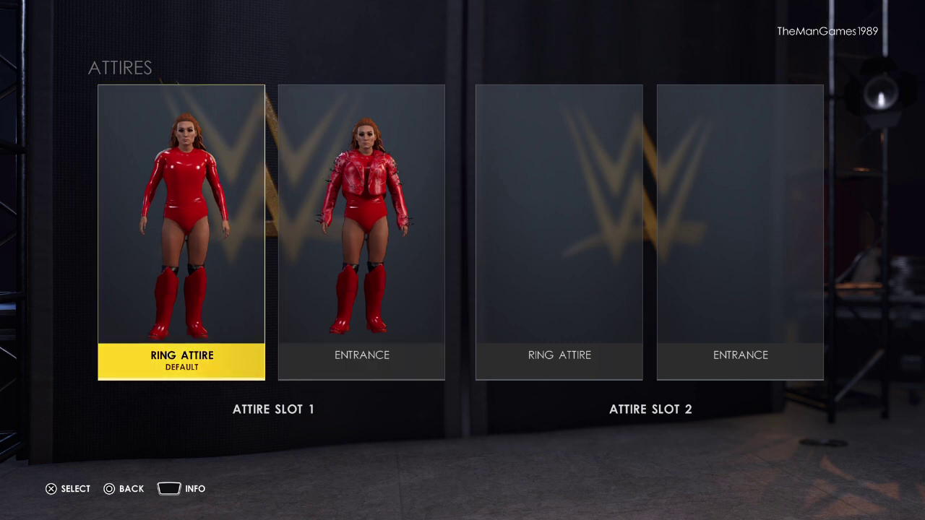
key(Return)
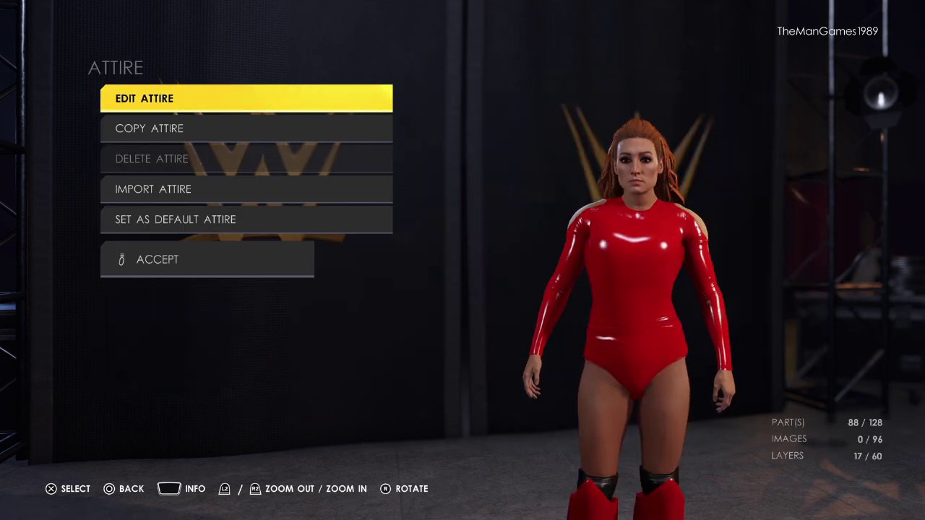
key(Return)
key(Down)
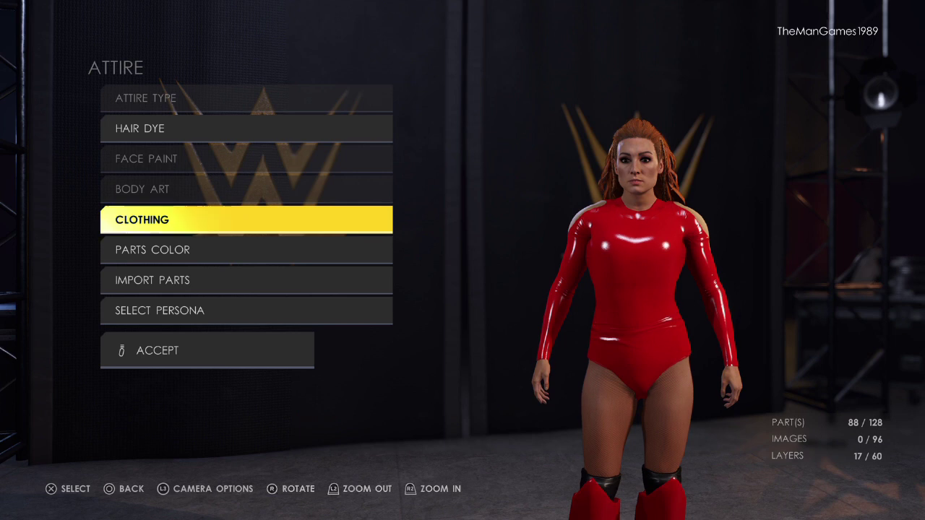
key(Return)
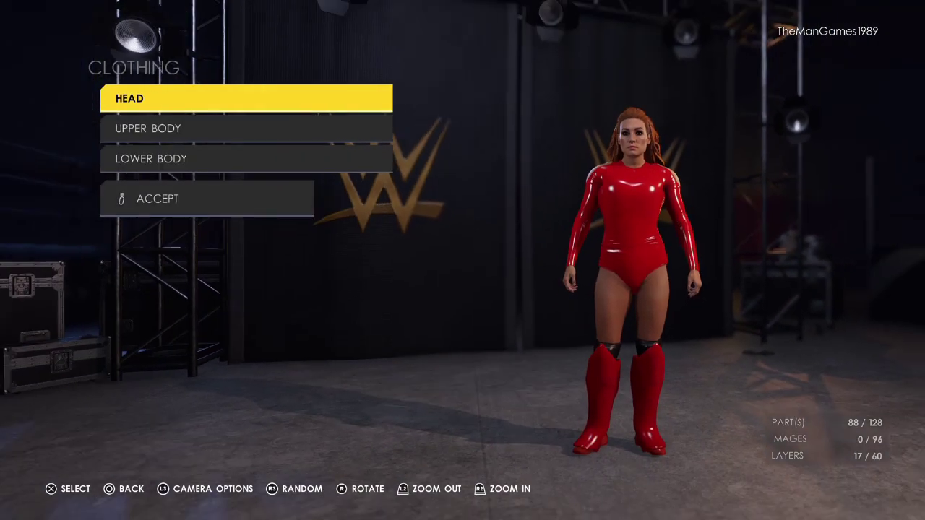
Step: Look through all head clothing categories to see whether any parts are assigned
key(Return)
key(Down)
key(Down)
key(Down)
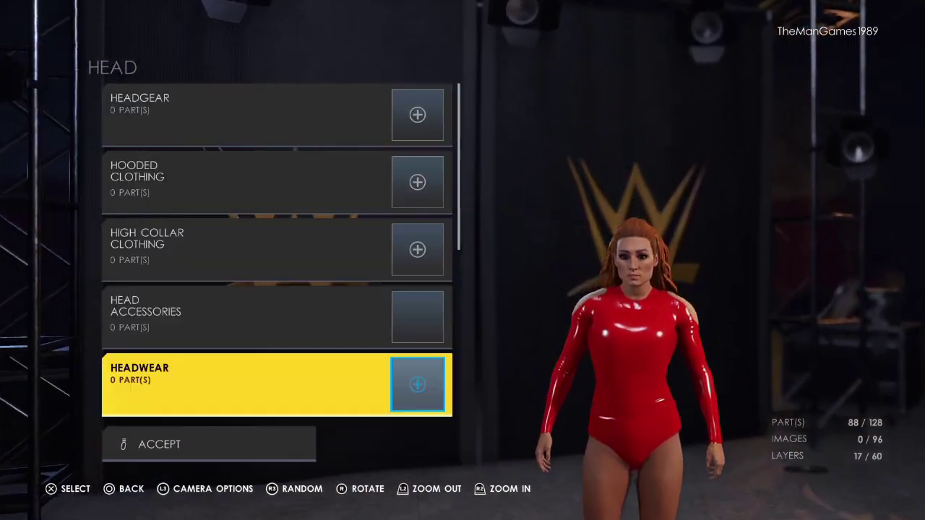
key(Down)
key(Down)
key(Down)
key(Down)
key(Down)
key(Down)
key(Down)
key(Return)
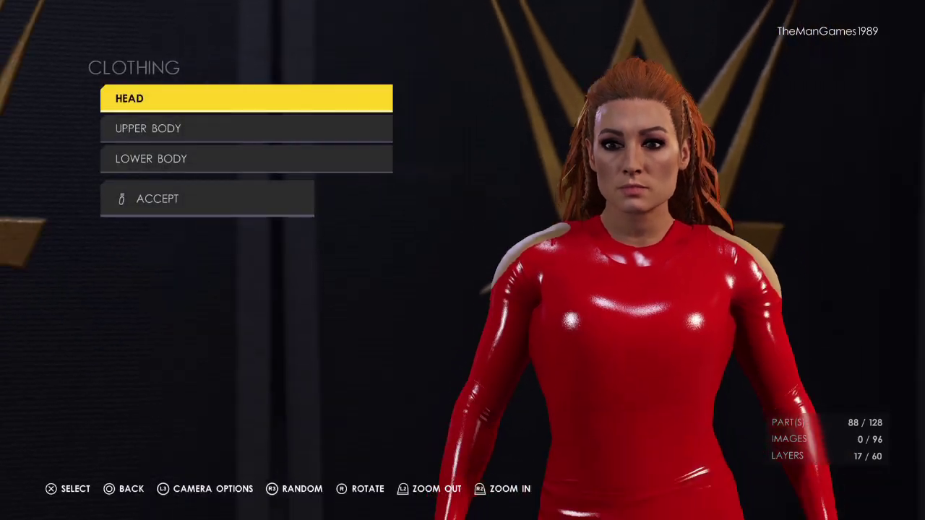
Step: View which brassiere is used on the upper body and bring up its editing options
key(Down)
key(Return)
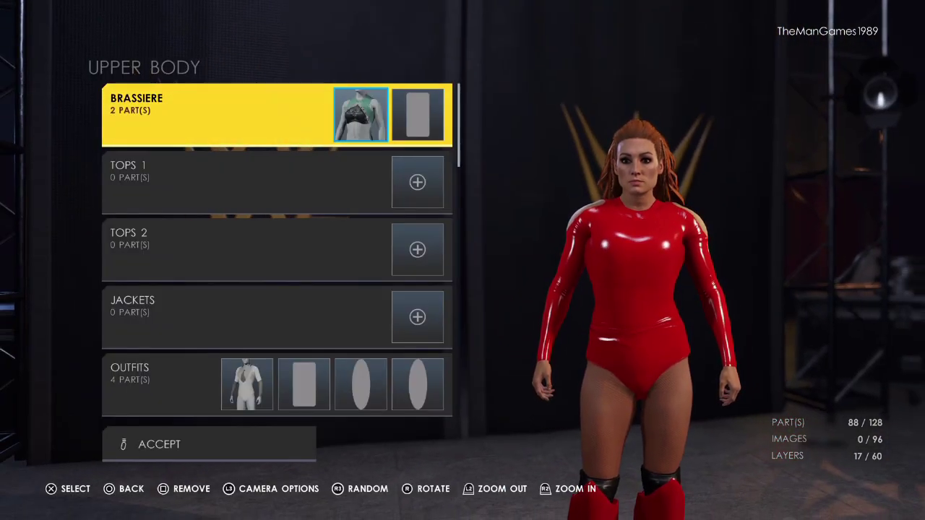
key(Return)
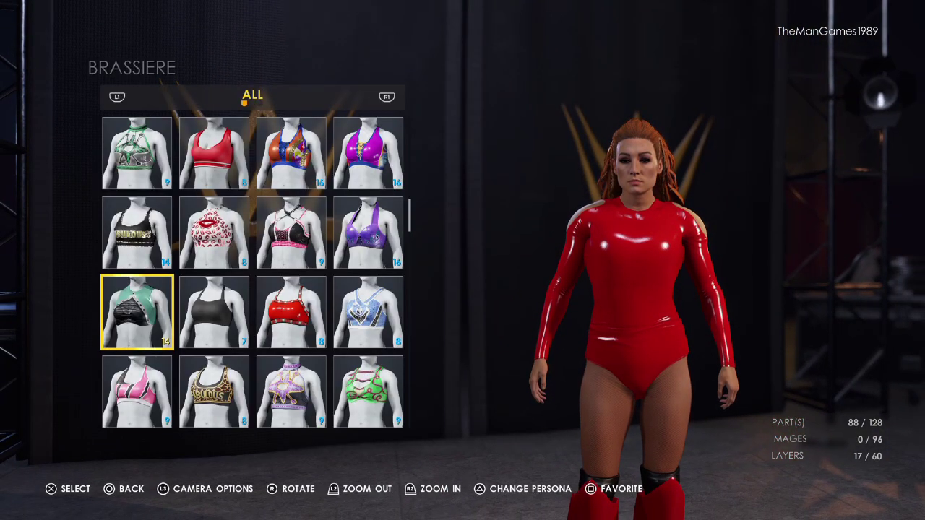
key(Return)
key(Escape)
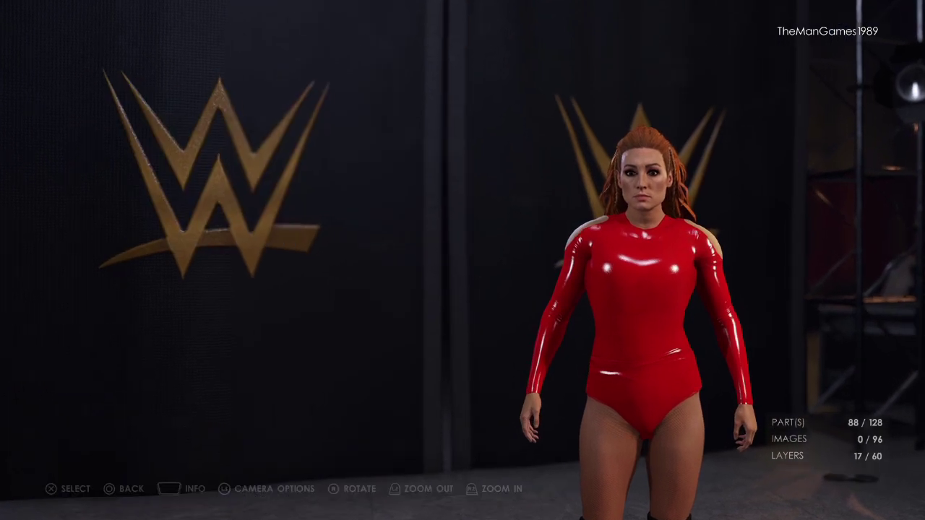
Step: Check the material chosen in each of the brassiere's material categories
key(Return)
key(Return)
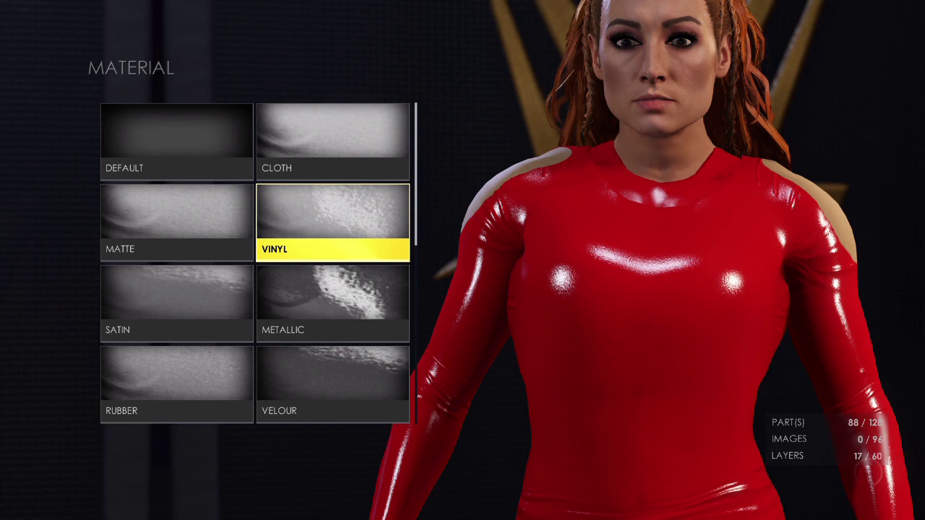
key(Escape)
key(Down)
key(Return)
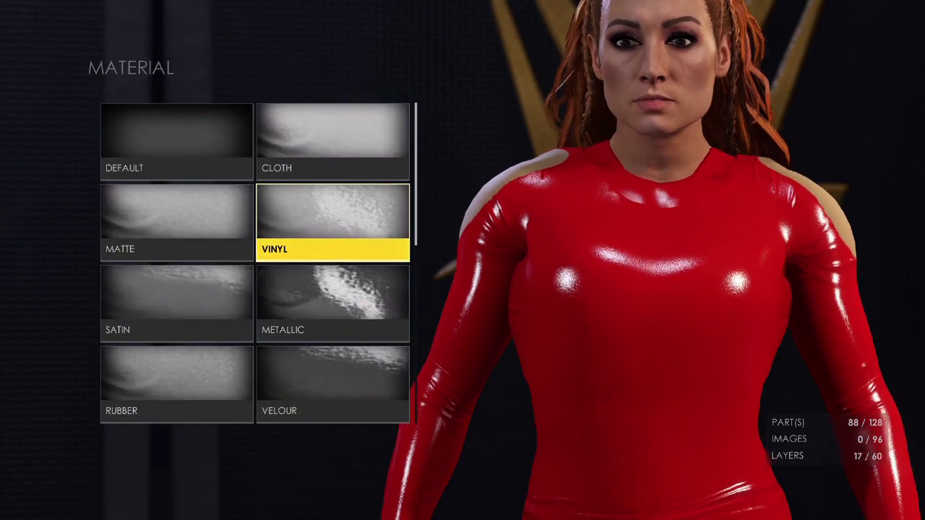
key(Escape)
key(Down)
key(Return)
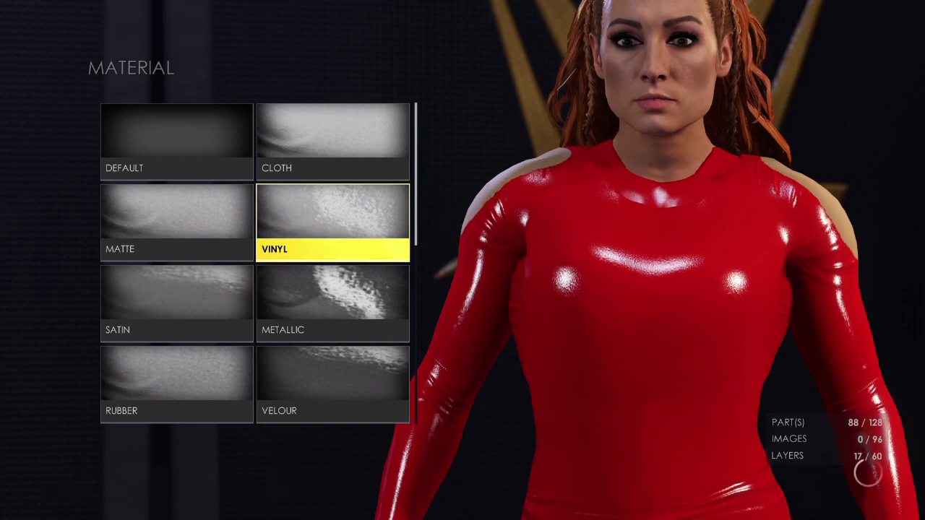
key(Escape)
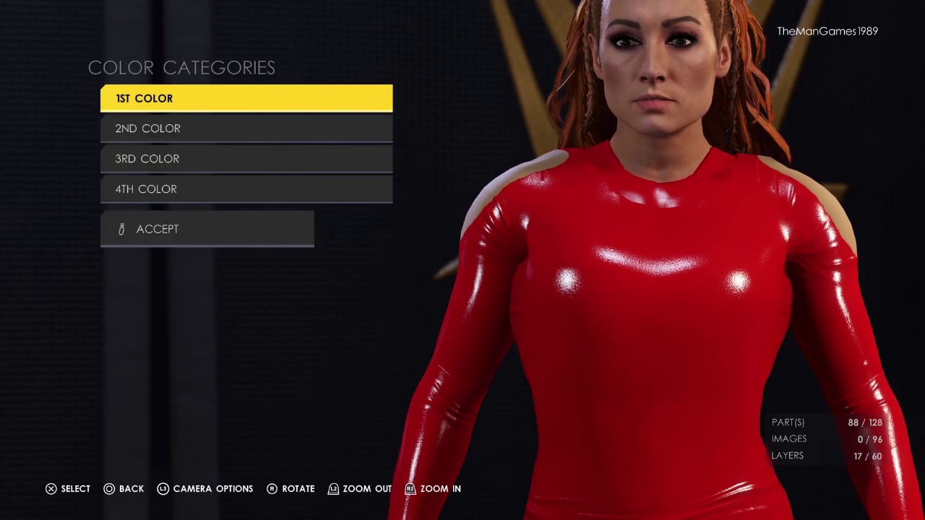
Step: Examine the hue and RGB values of the brassiere's color categories and return to the upper body parts
key(Return)
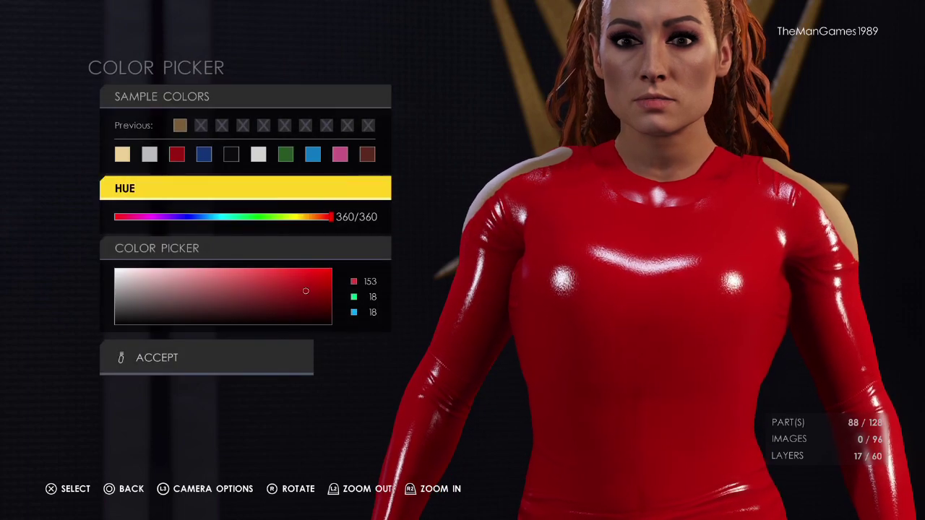
key(Down)
key(Up)
key(Down)
key(Return)
key(Down)
key(Return)
key(Return)
key(Down)
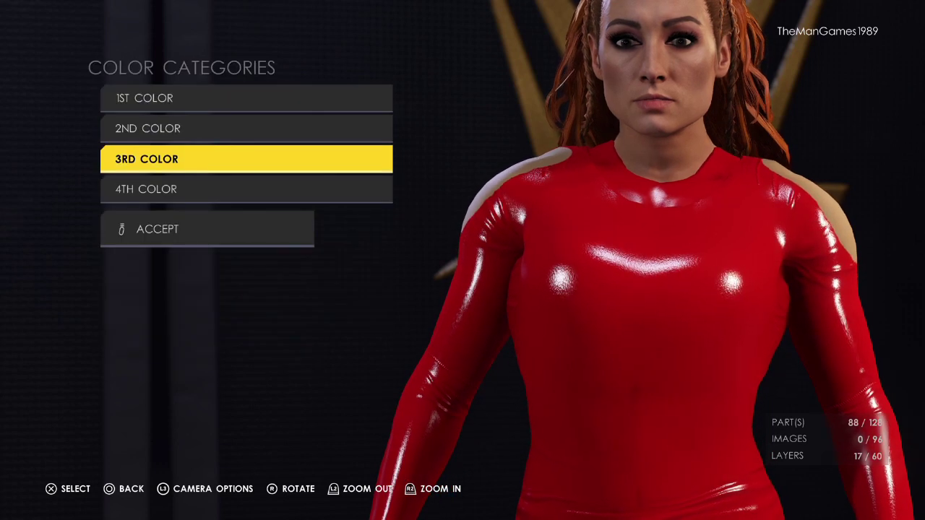
key(Return)
key(Return)
key(Return)
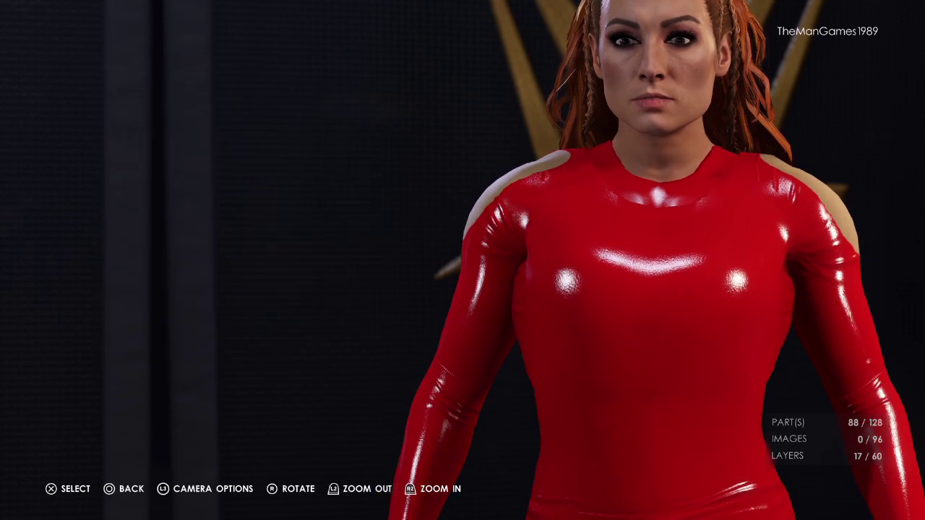
key(Return)
key(Down)
key(Escape)
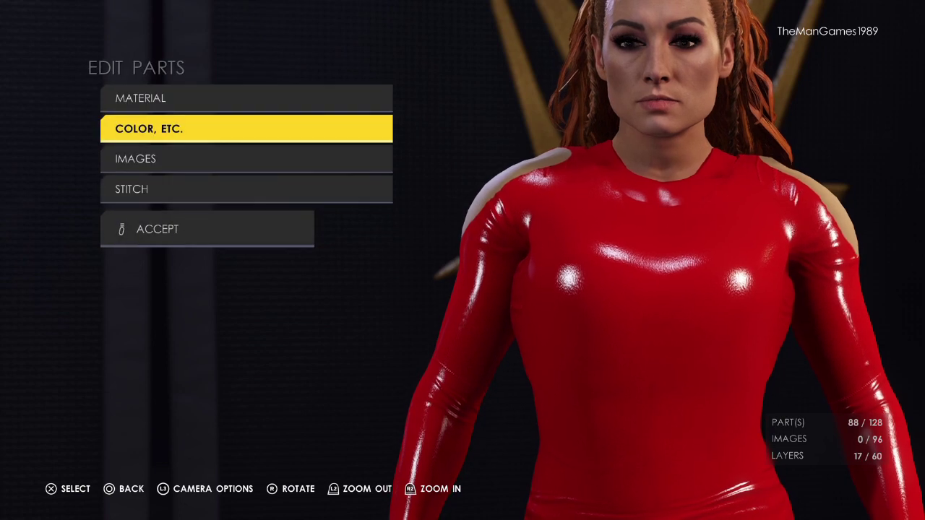
key(Escape)
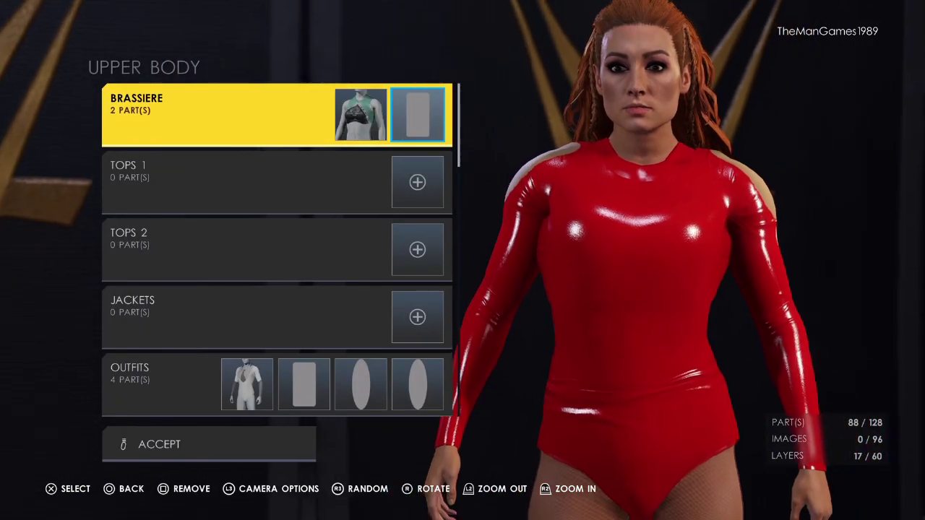
Step: Apply the solid rounded-rectangle design from the 512x512 set as the brassiere's second part, covering the neckline
key(Escape)
key(Escape)
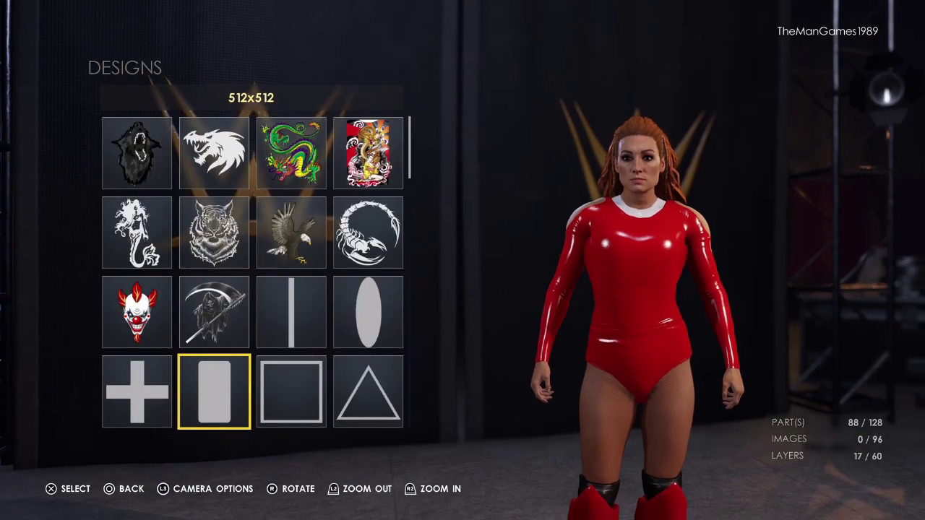
key(Right)
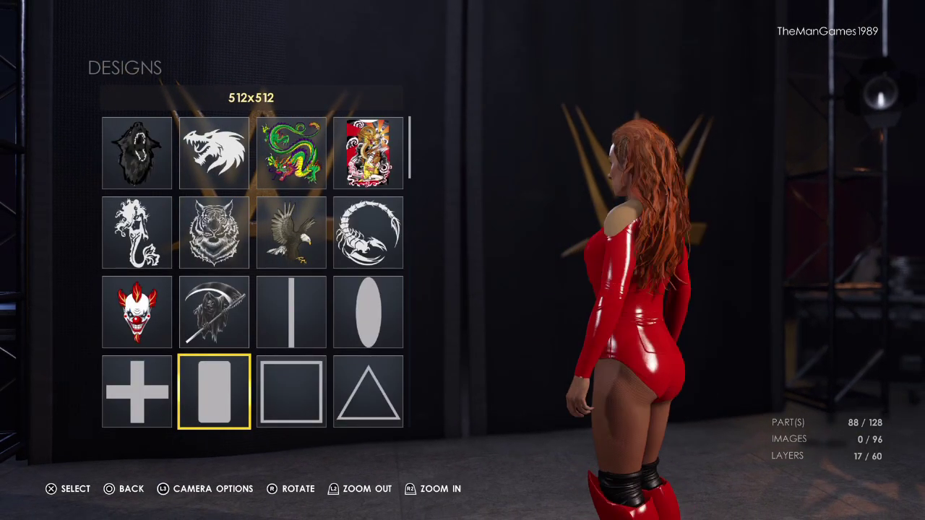
key(Left)
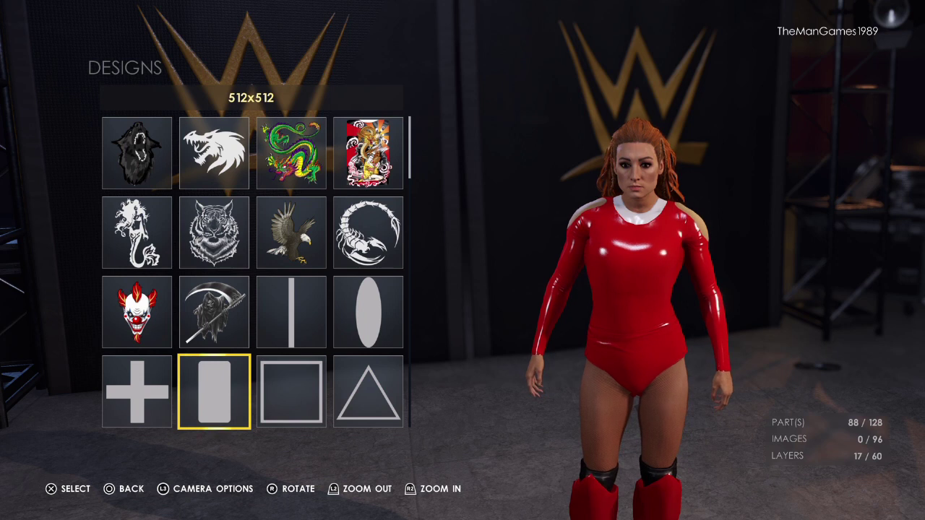
key(Return)
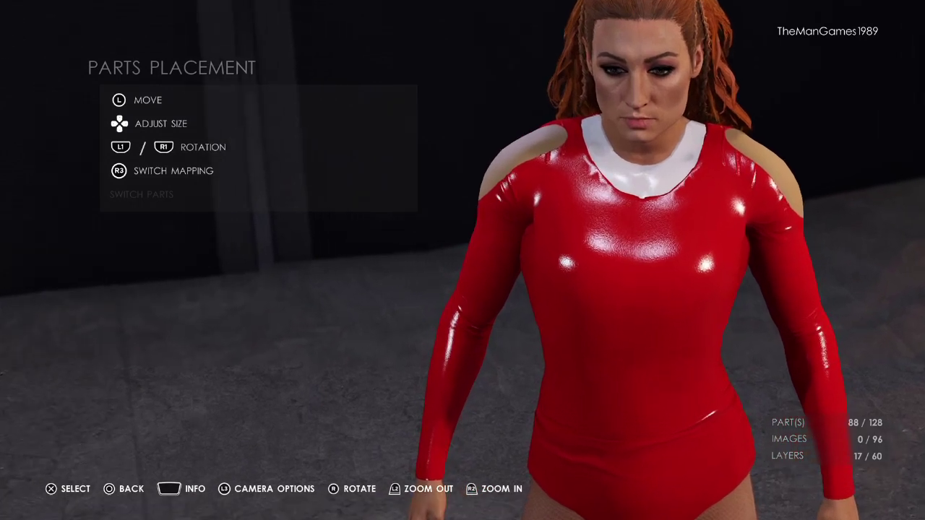
key(Return)
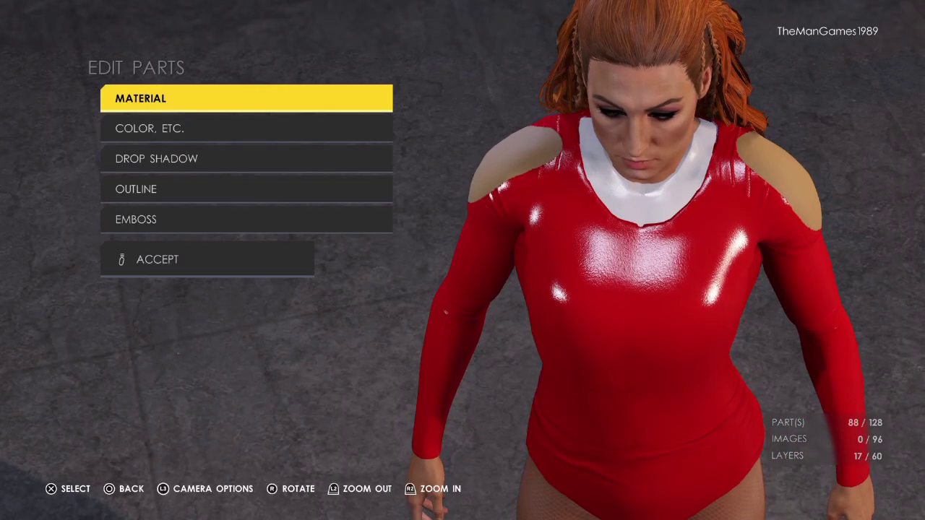
Step: Set the neckline design's material to Vinyl
key(Return)
key(Return)
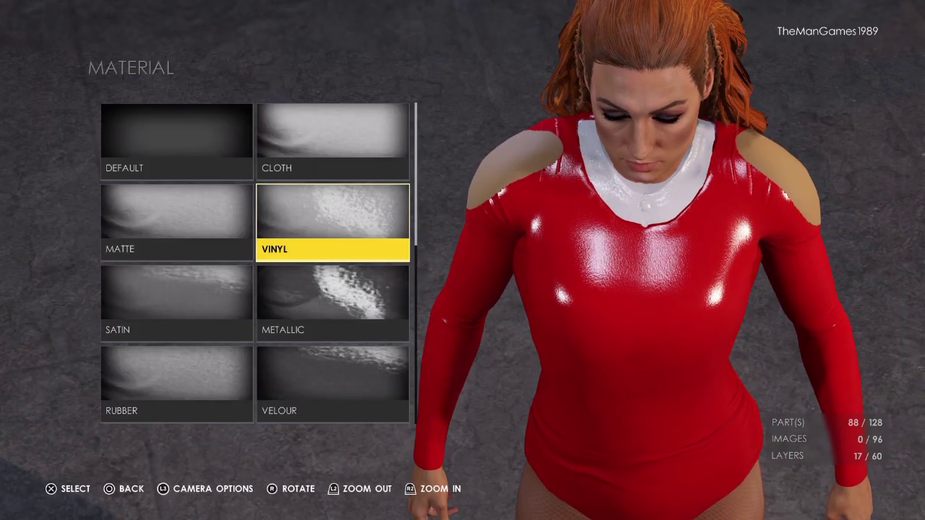
key(Return)
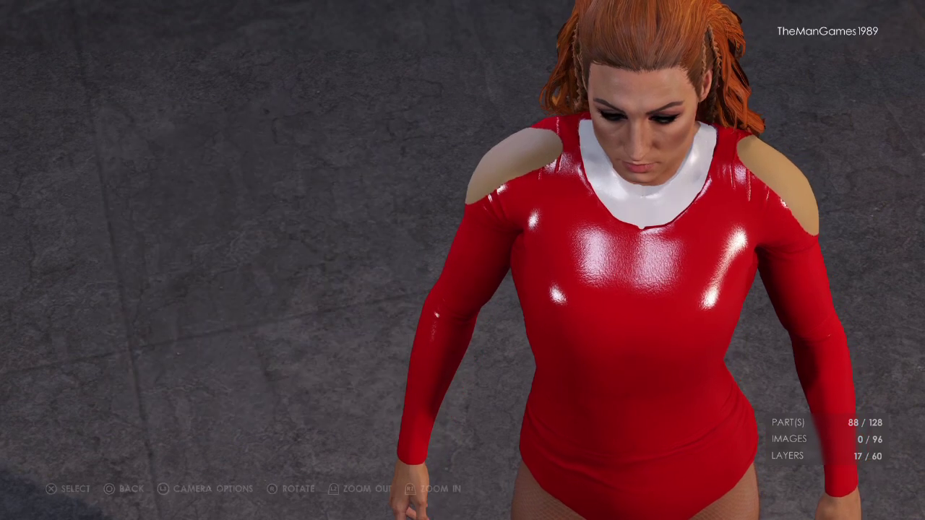
key(Down)
key(Return)
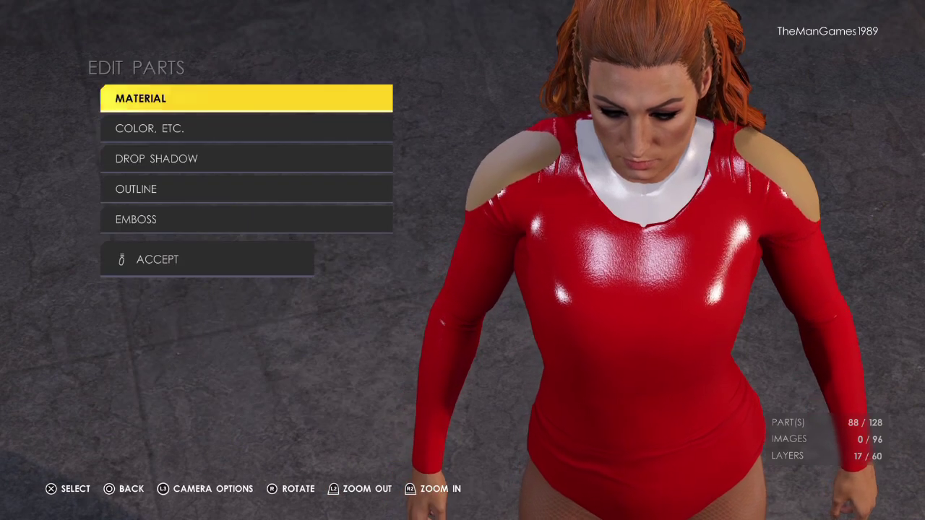
Step: Color the neckline design with the previously used red, RGB 153, 18, 18, at opacity 255
key(Down)
key(Return)
key(Return)
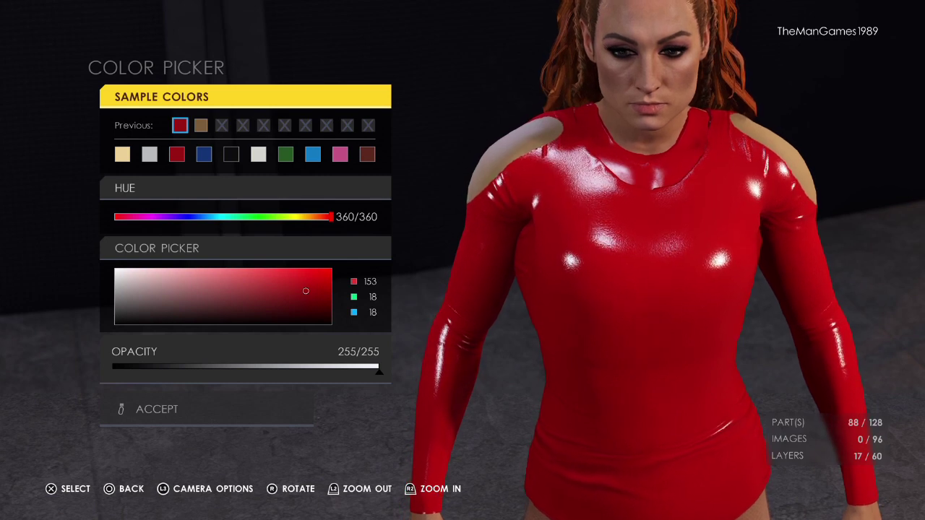
key(Escape)
Step: View which outfit is used as the first outfits part of the upper body
key(Down)
key(Down)
key(Down)
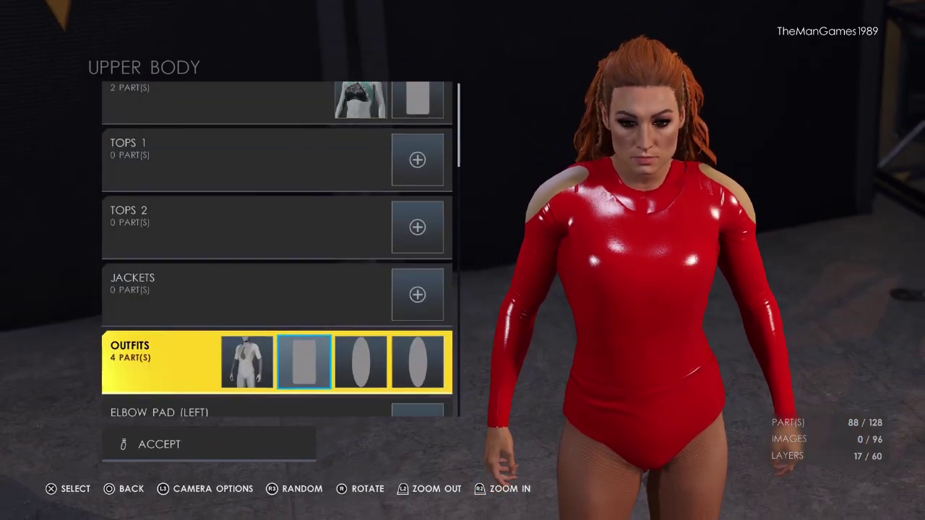
key(Right)
key(Left)
key(Left)
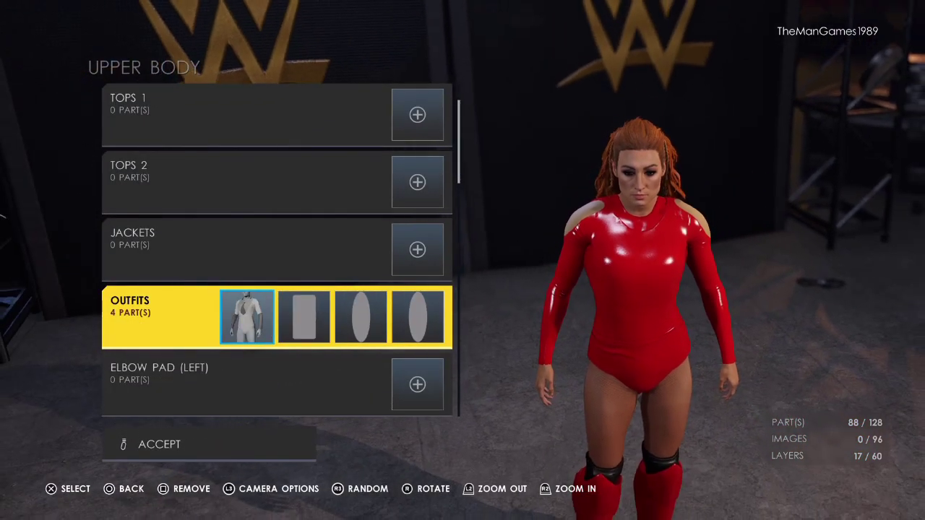
key(Return)
key(Escape)
key(Return)
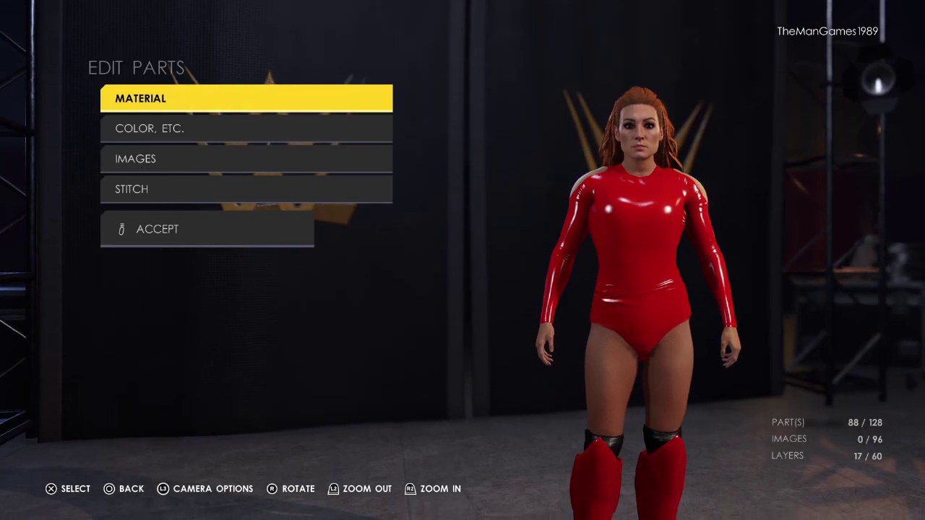
key(Escape)
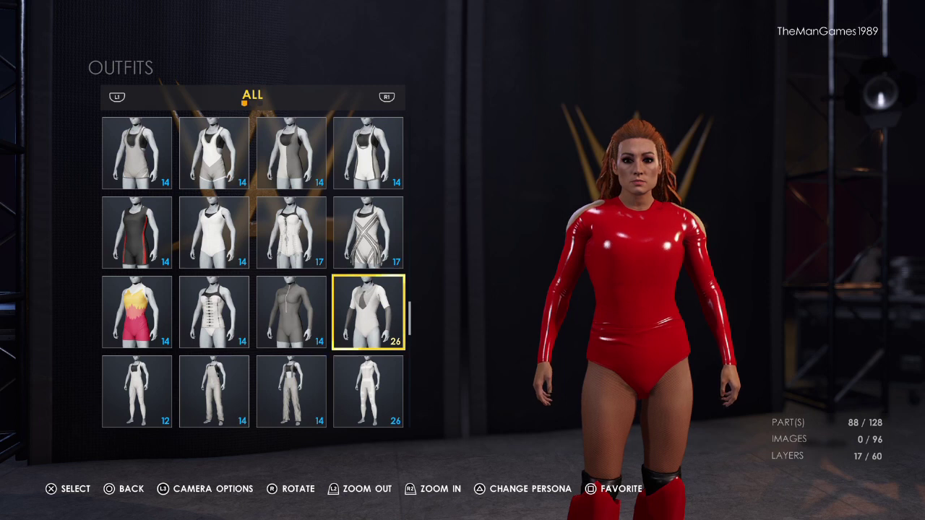
Step: Apply the short-sleeved bodysuit with the chest cutout as the first outfits part and set its first material to Vinyl
key(Return)
key(Return)
key(Return)
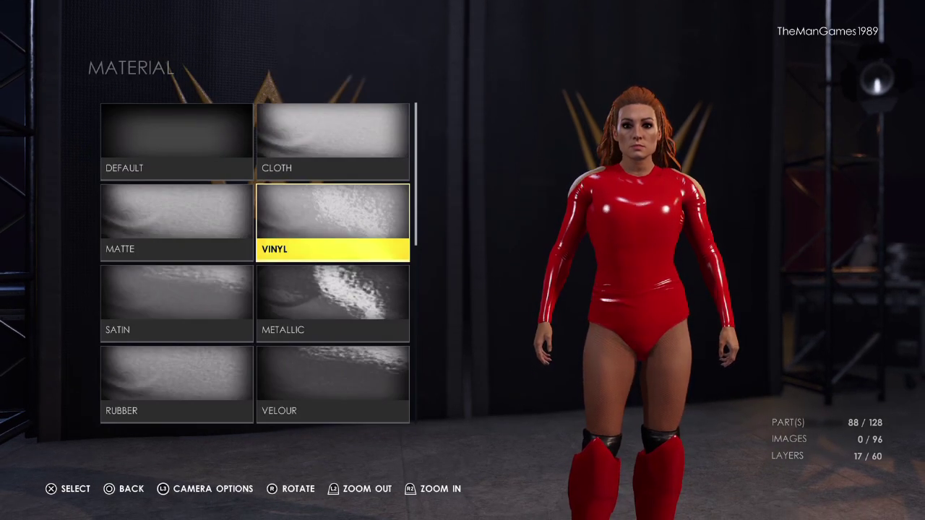
key(Return)
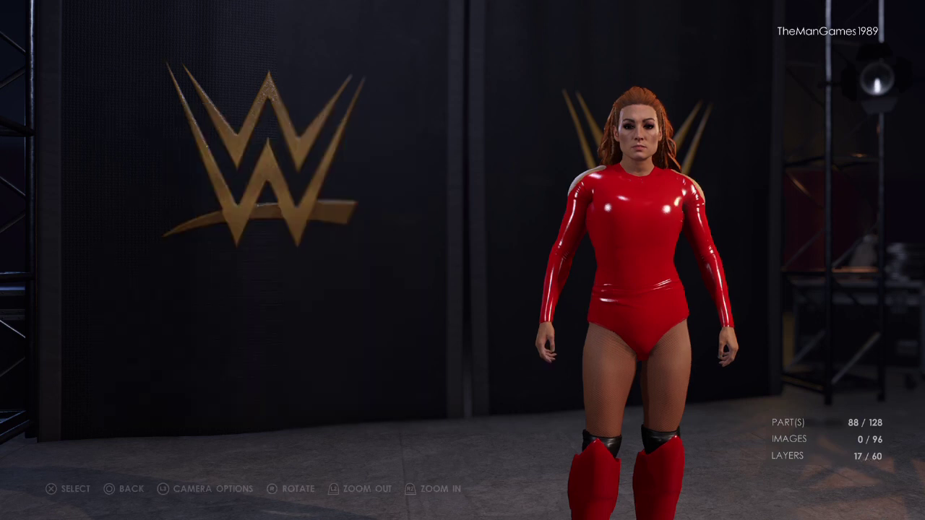
Step: Set the second, third and fourth materials of the bodysuit to Vinyl
key(Down)
key(Return)
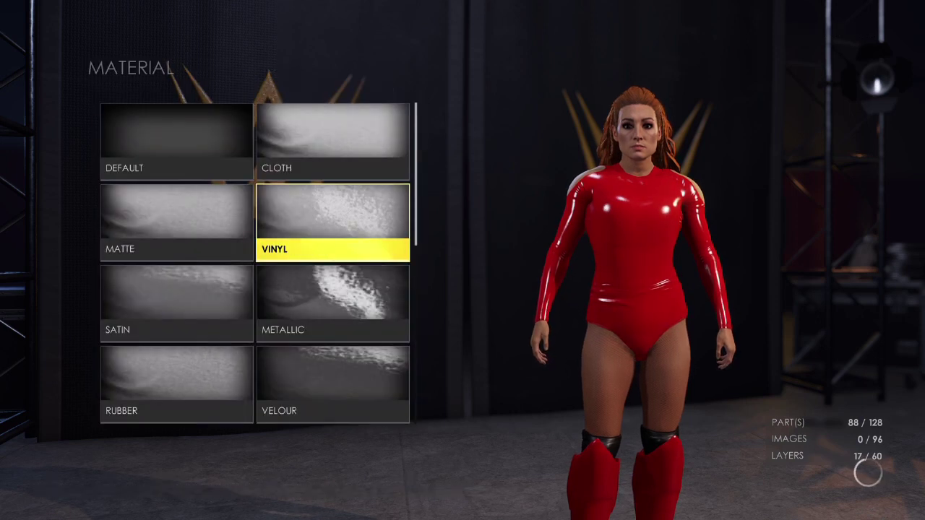
key(Down)
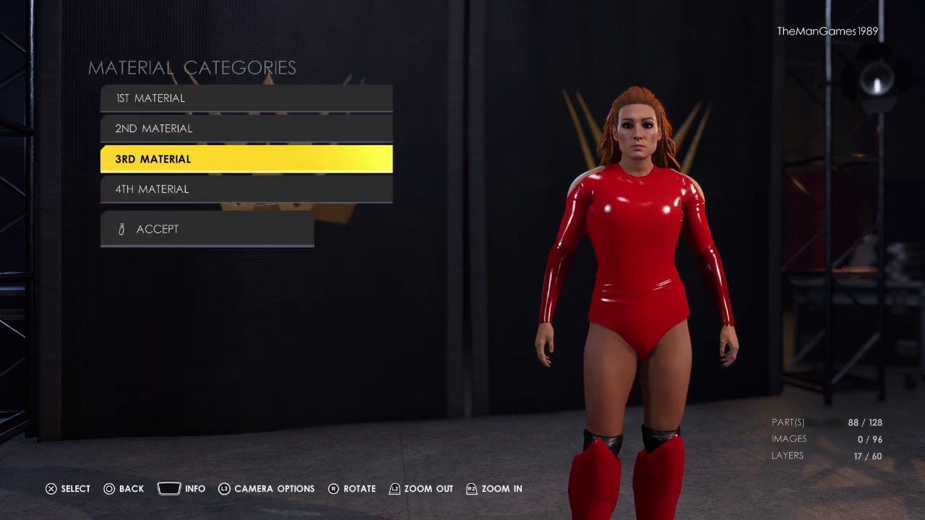
key(Return)
key(Return)
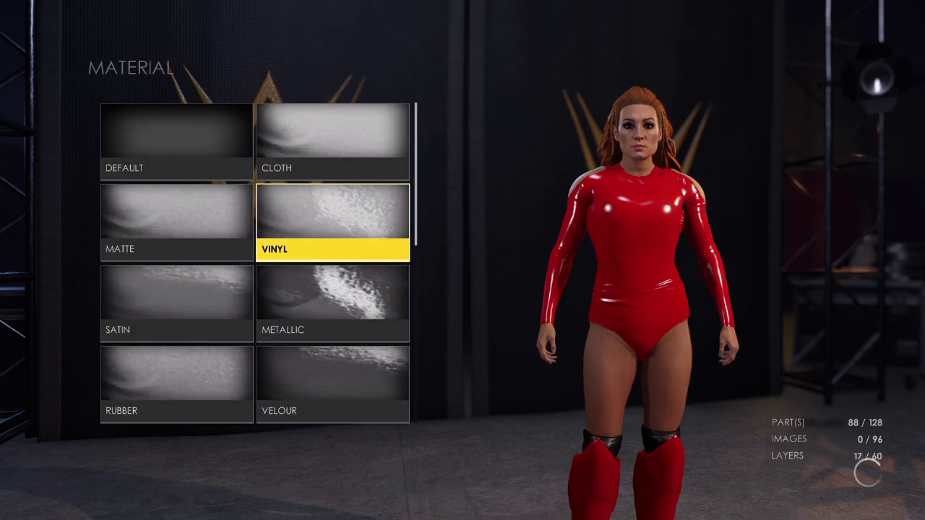
key(Down)
key(Return)
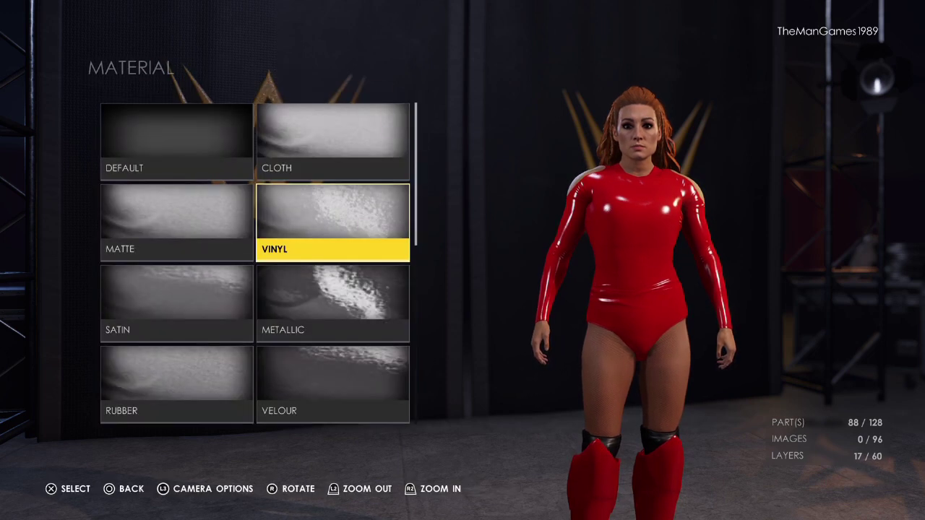
key(Return)
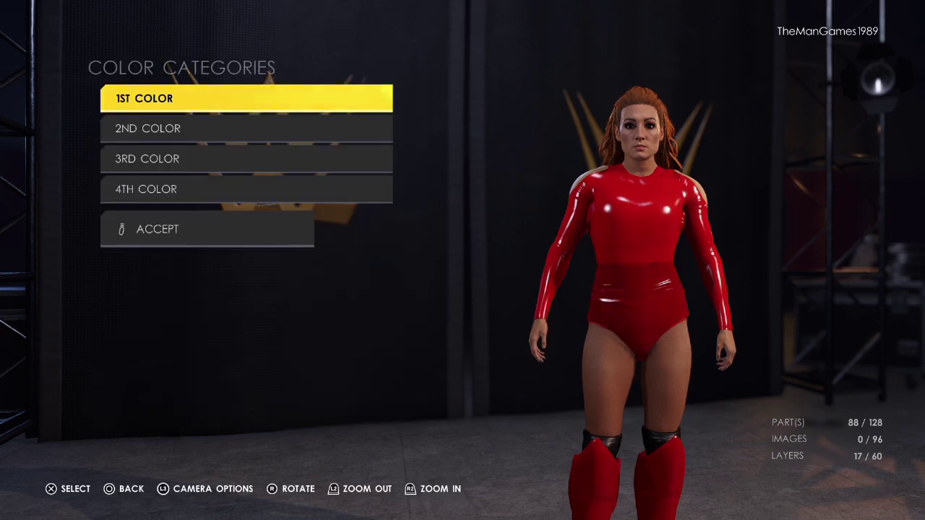
Step: Examine the color values used for each of the bodysuit's four color categories
key(Return)
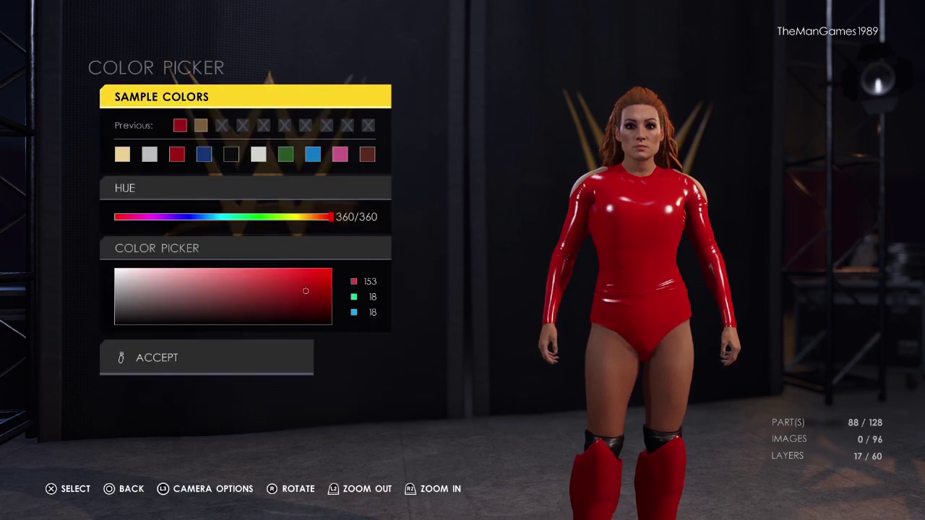
key(Escape)
key(Down)
key(Return)
key(Escape)
key(Down)
key(Return)
key(Escape)
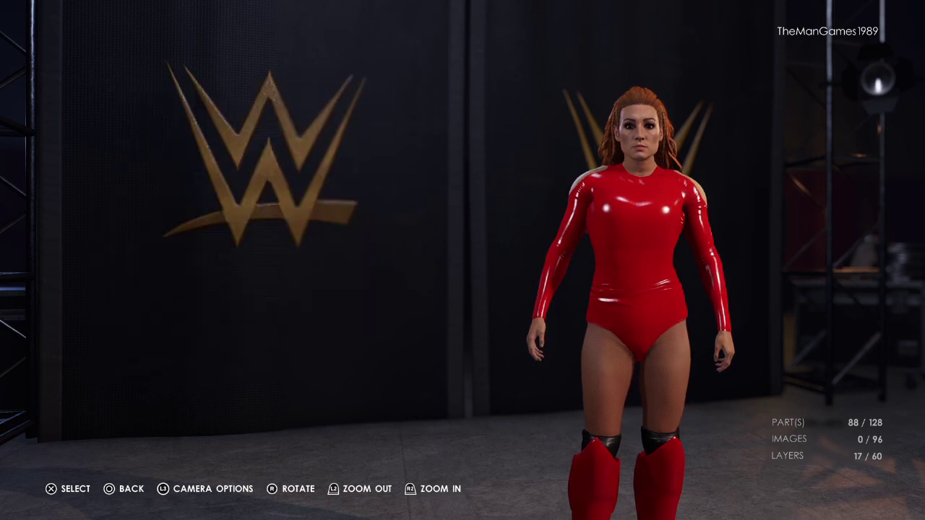
key(Down)
key(Return)
key(Escape)
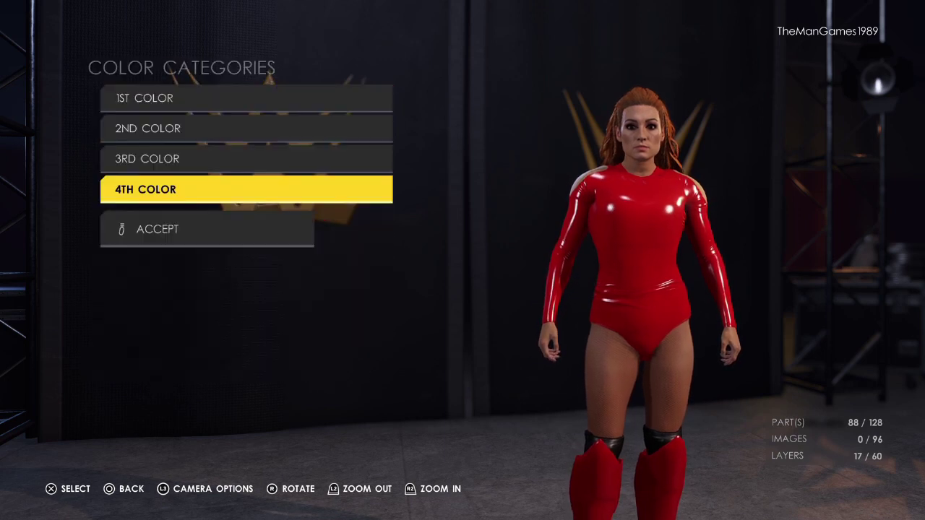
Step: Apply the solid rounded-rectangle design from the 512x512 set as the second outfits part, covering the torso
key(Escape)
key(Right)
key(Return)
key(Return)
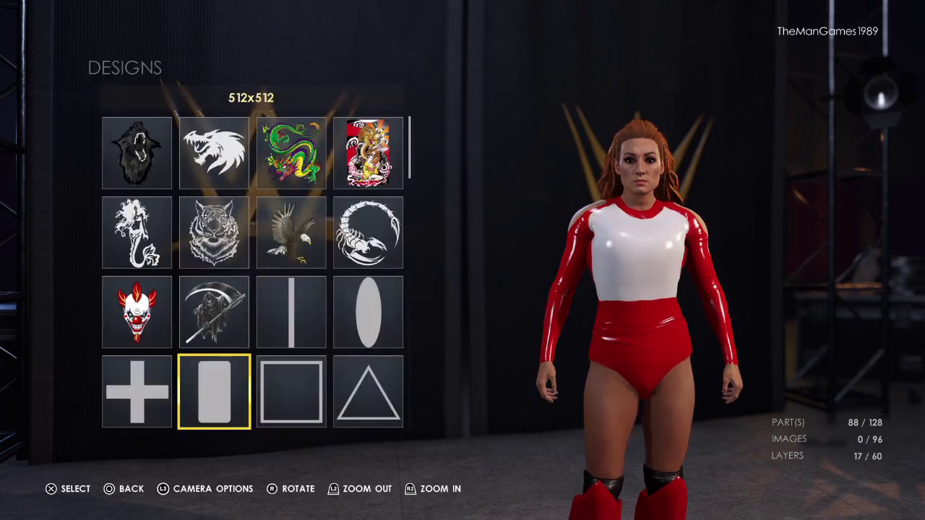
key(Return)
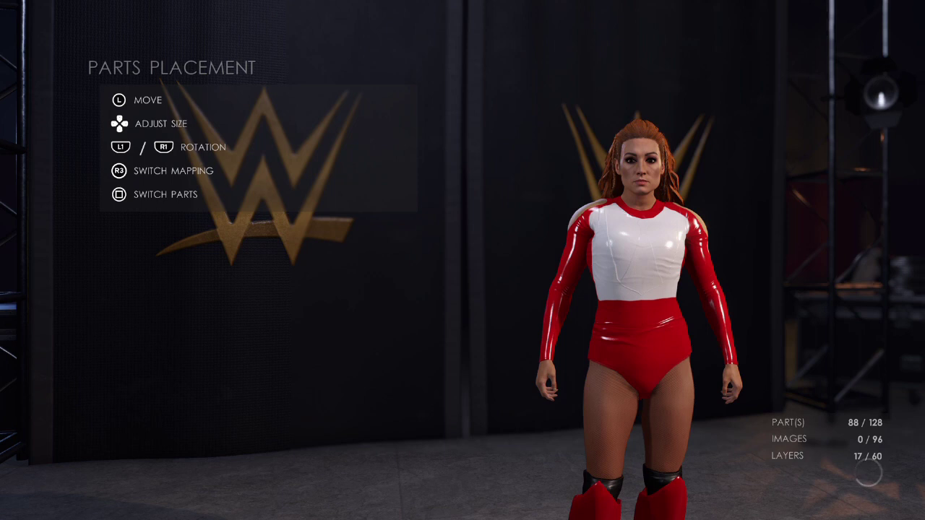
key(Return)
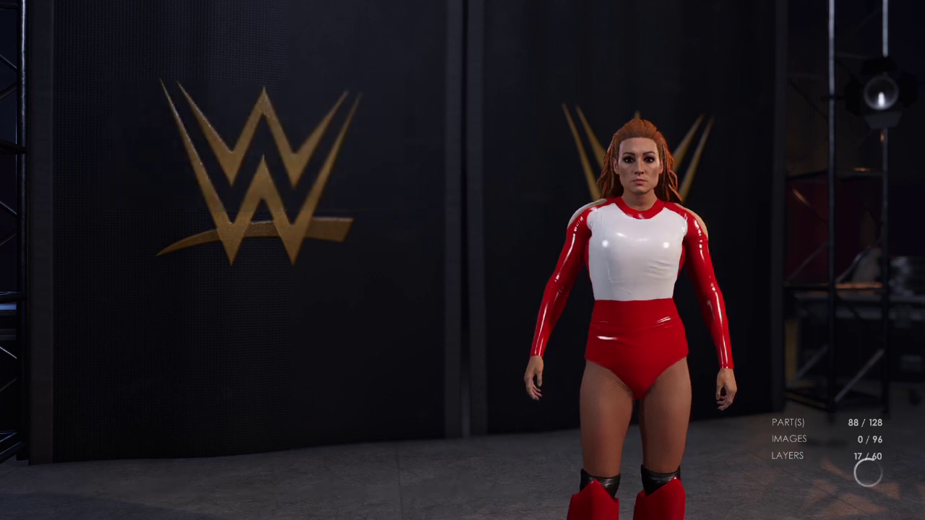
Step: Set the torso design's material to Vinyl
key(Return)
key(Up)
key(Return)
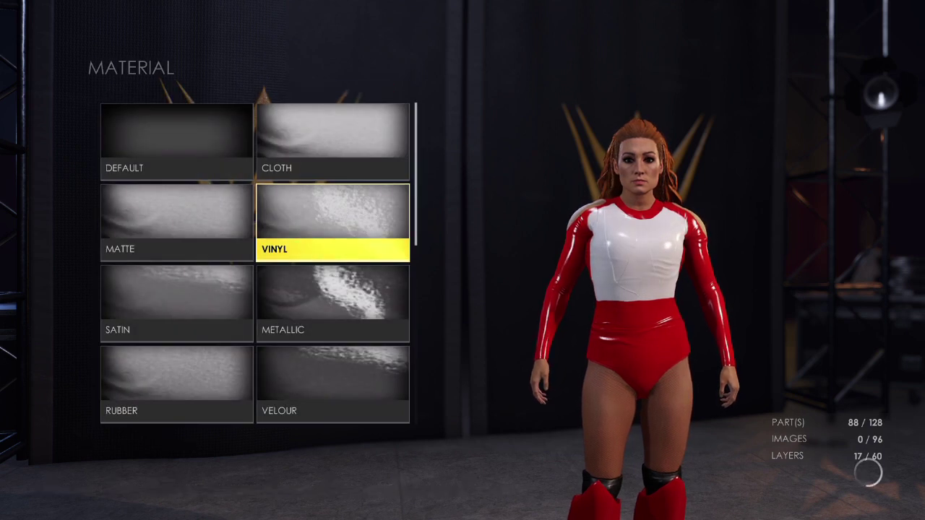
key(Escape)
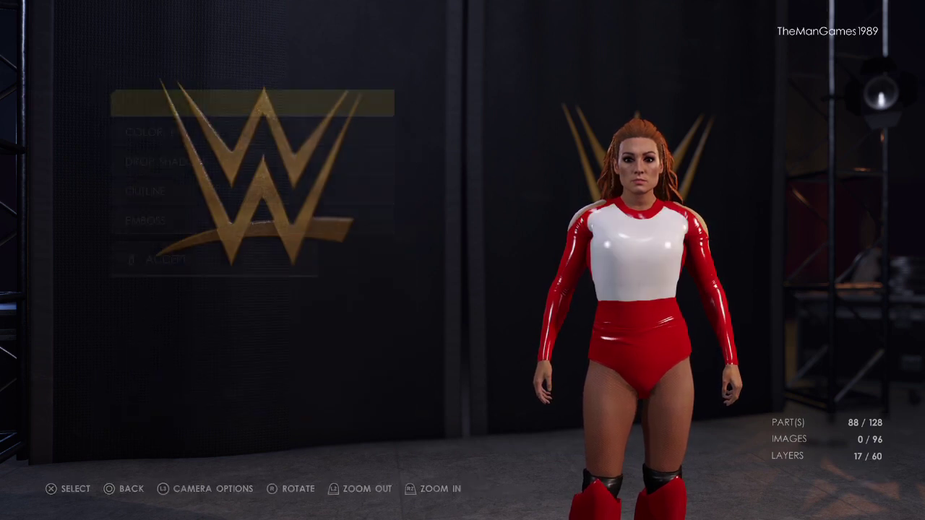
Step: Color the torso design with the previously used red, RGB 153, 18, 18, at opacity 255
key(Down)
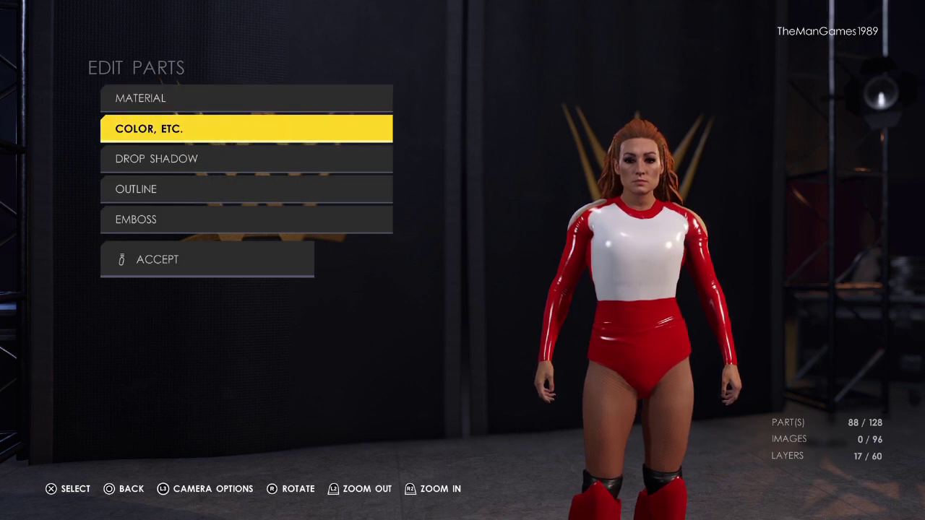
key(Return)
key(Return)
drag(115, 286, 306, 290)
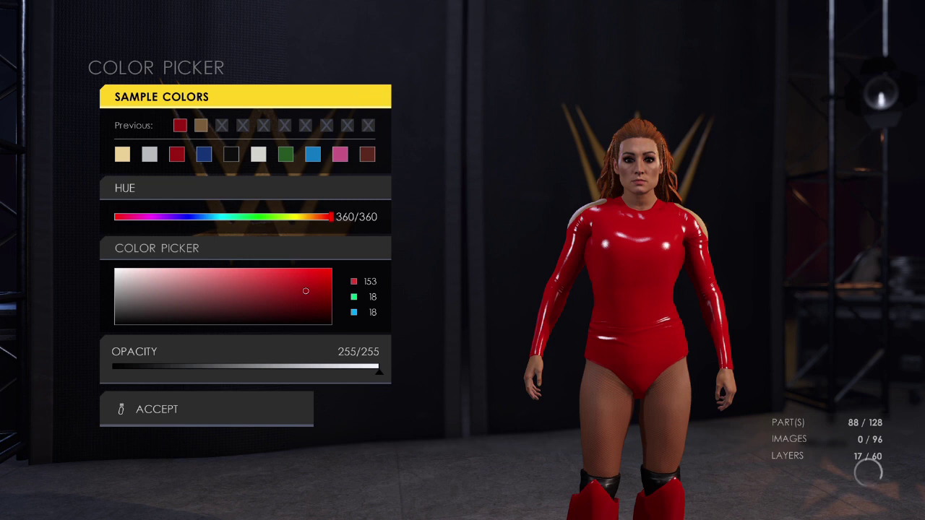
key(Escape)
key(Escape)
key(Escape)
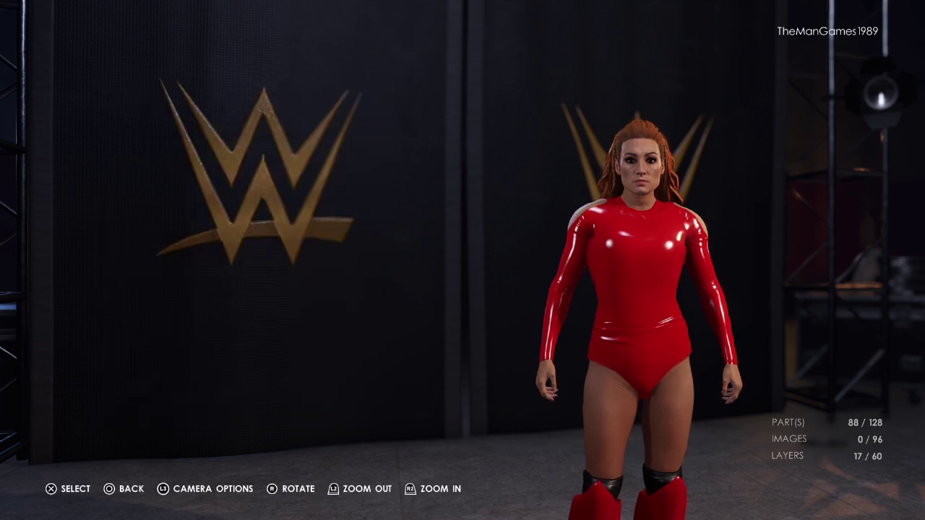
Step: Apply the solid oval design from the 512x512 set as the third outfits part, placed over the character's right shoulder
key(Right)
key(Return)
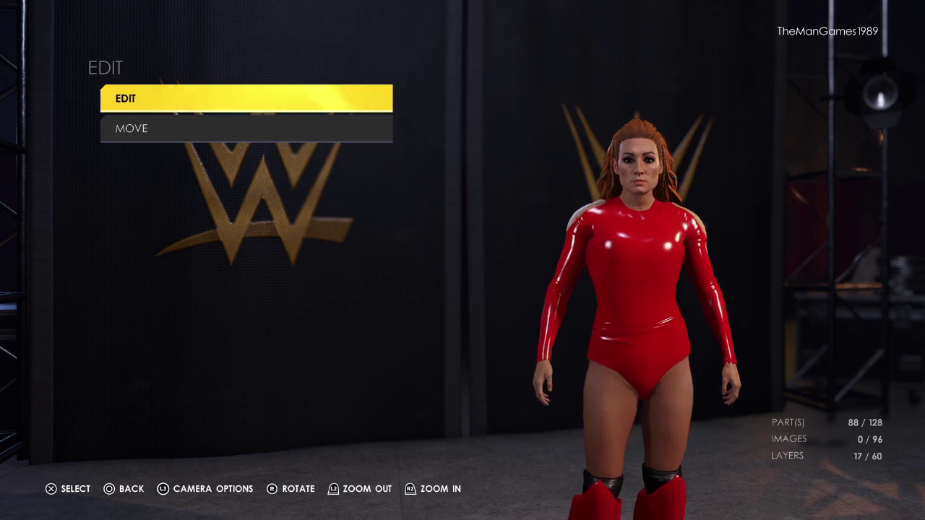
key(Return)
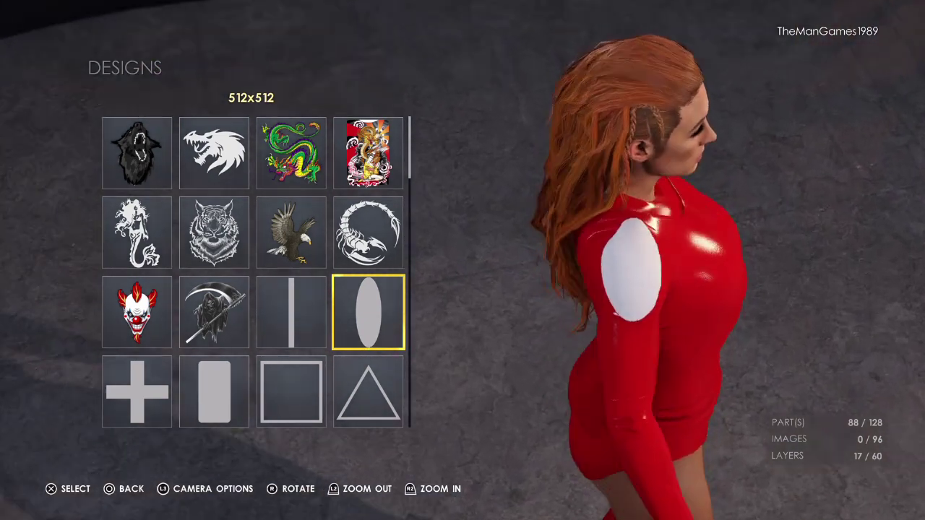
key(Return)
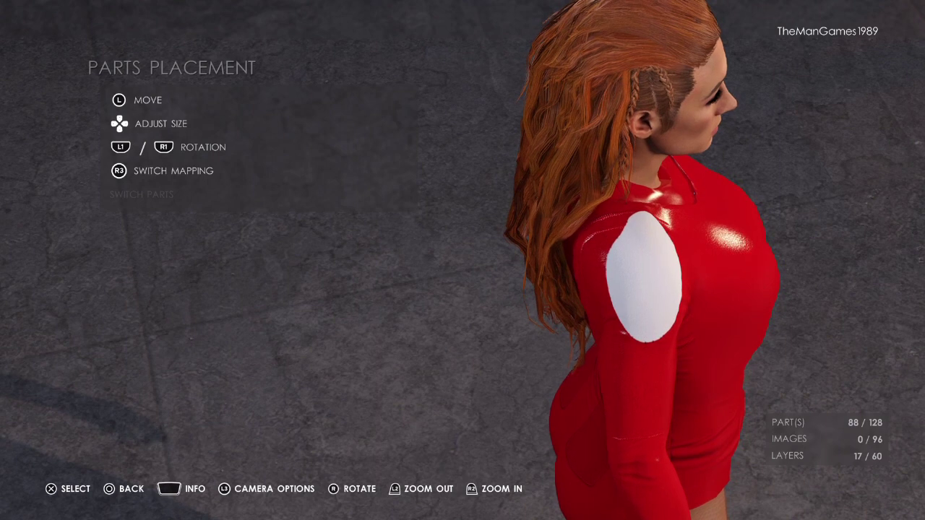
key(Return)
Step: Color the right shoulder's oval with the previously used skin-like brown
key(Return)
key(Return)
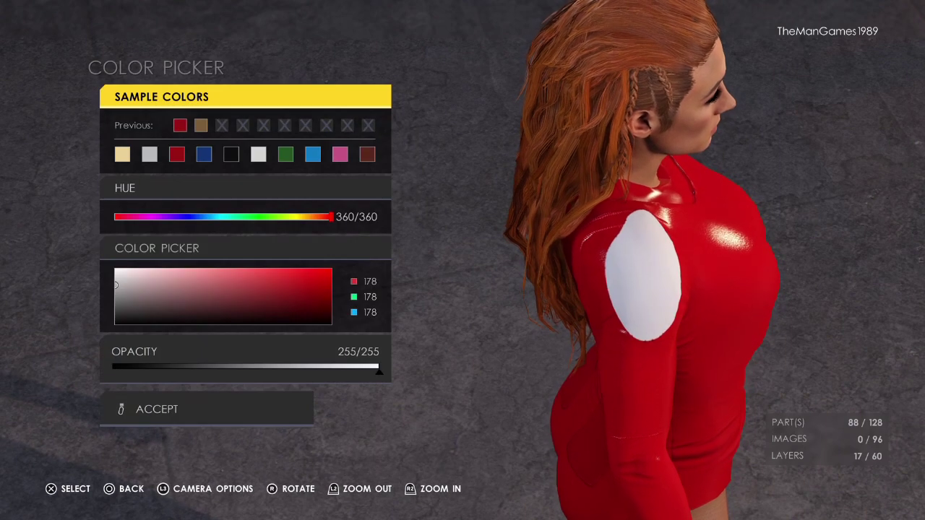
key(Right)
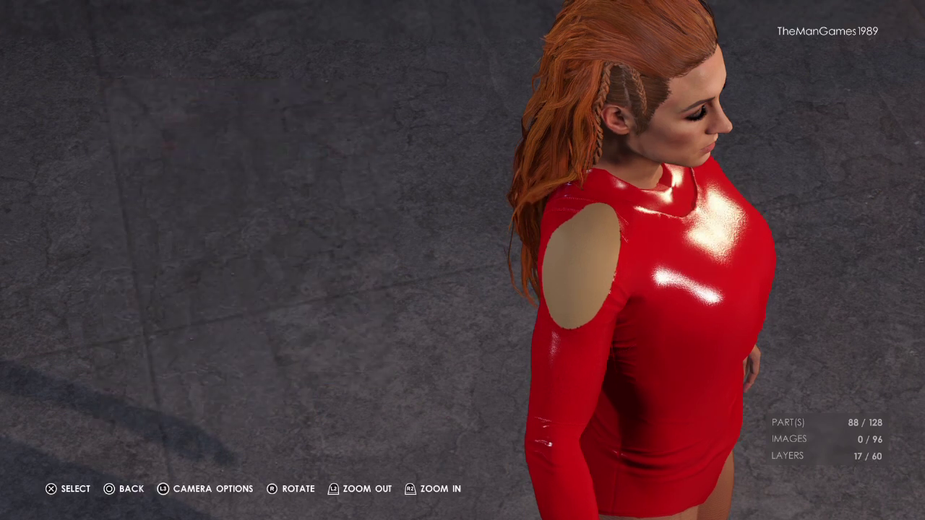
key(Down)
key(Return)
key(Escape)
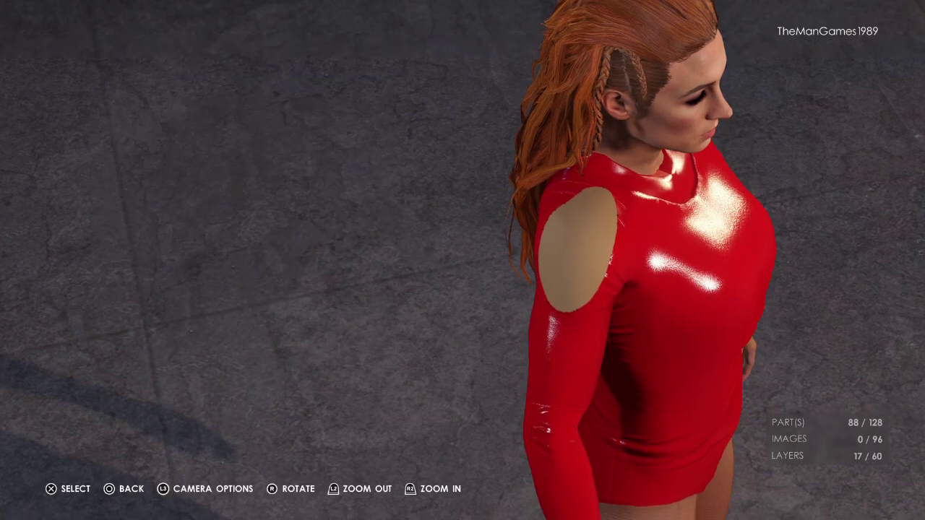
Step: Apply the solid oval design as the fourth outfits part, placed over the character's left shoulder
key(Right)
key(Return)
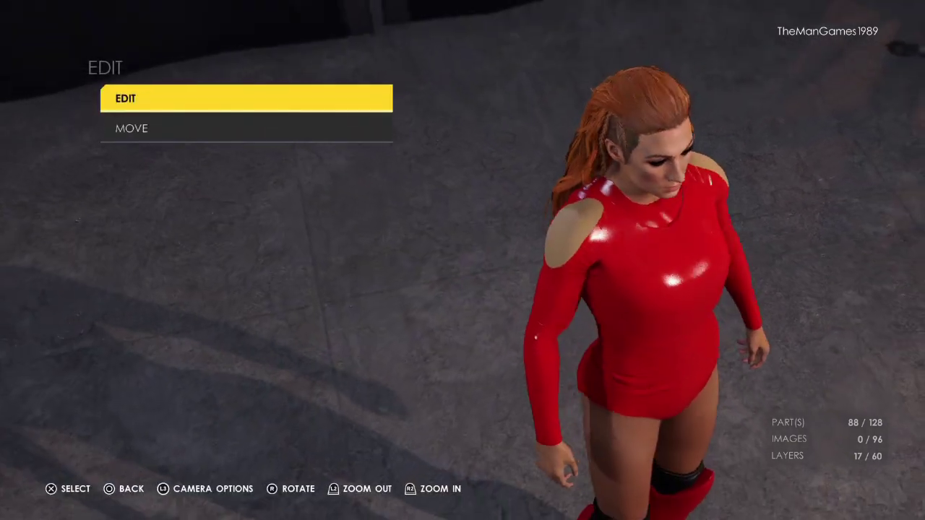
key(Return)
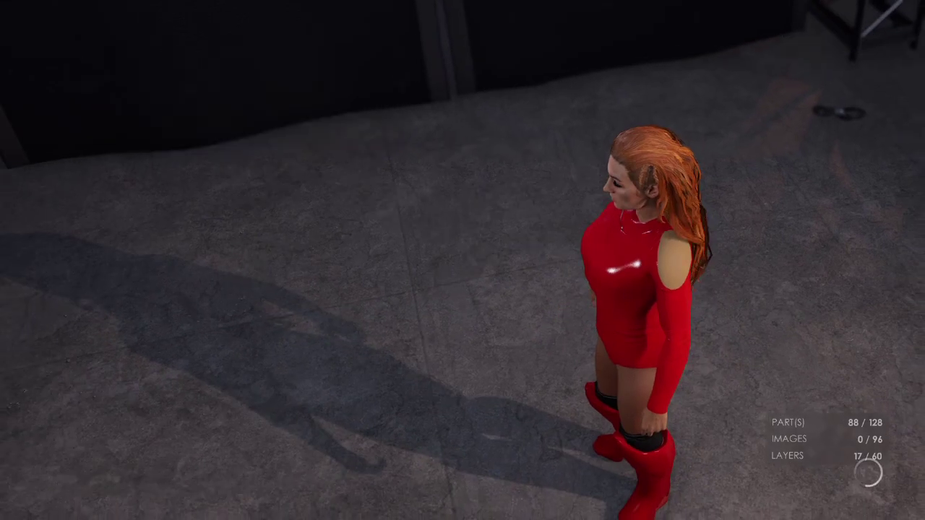
key(Return)
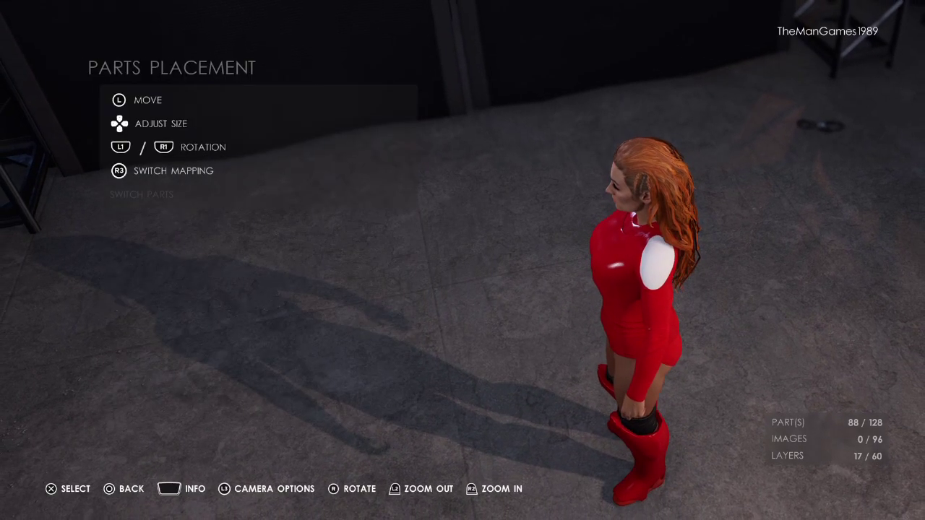
key(Return)
Step: Color the left shoulder's oval with the previously used brown, RGB 124, 94, 58, at opacity 255
key(Down)
key(Return)
key(Up)
key(Return)
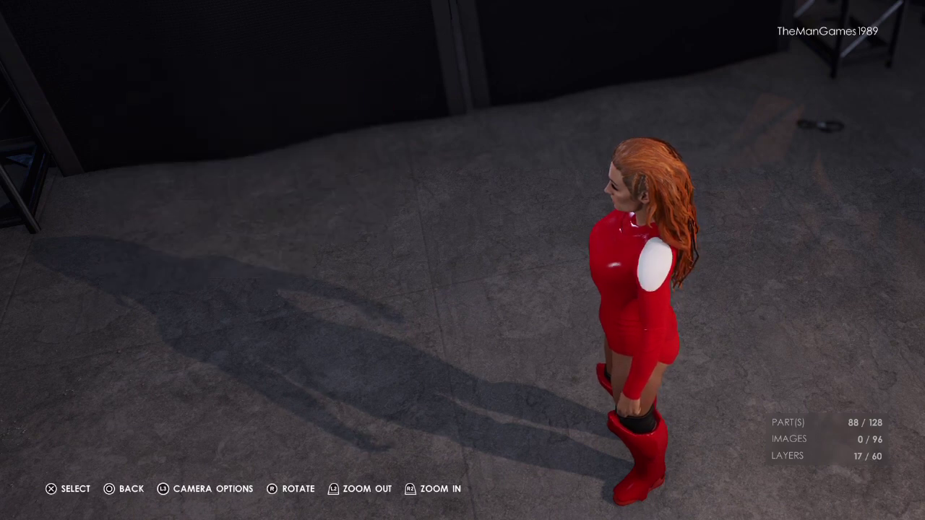
key(Right)
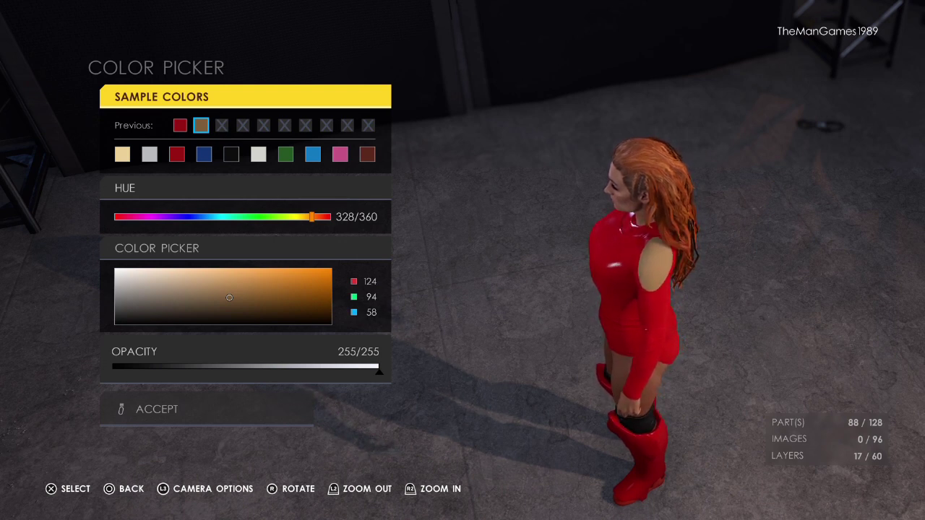
key(Escape)
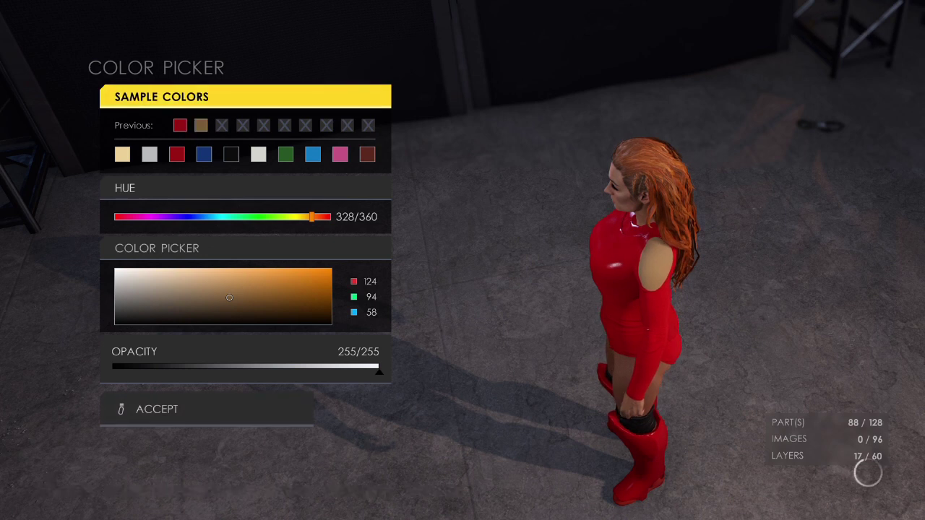
key(Escape)
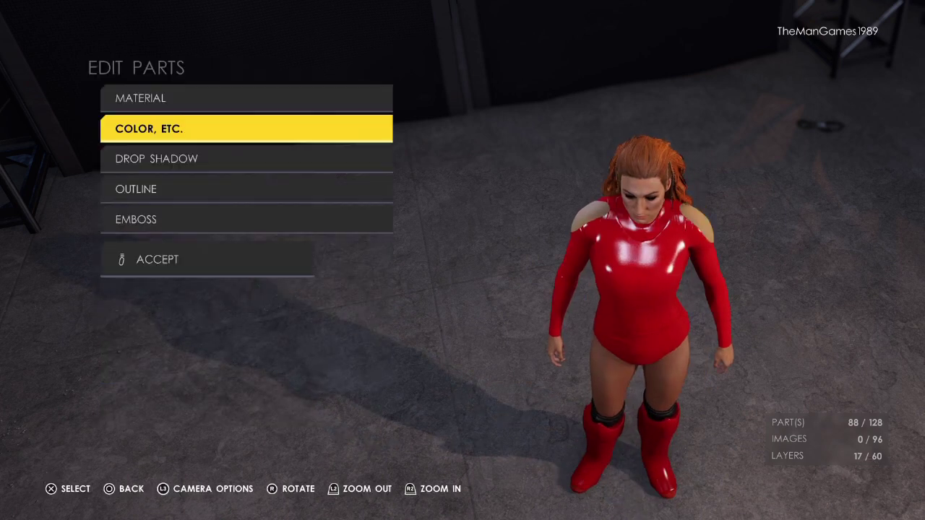
key(Escape)
Step: Look through the remaining upper body parts below the outfits, including elbow pads, arms, hands, fingers and nails
key(Return)
key(Down)
key(Down)
key(Down)
key(Down)
key(Down)
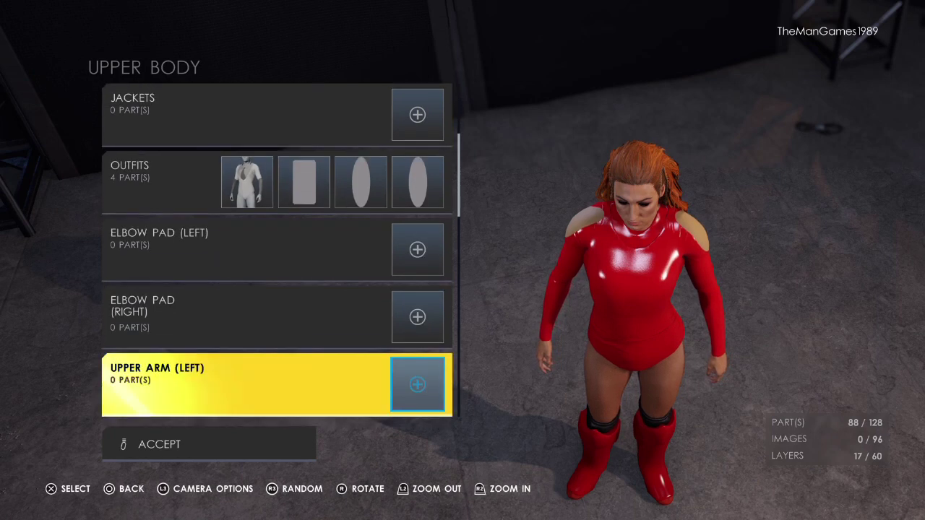
key(Down)
key(Down)
key(Down)
key(Down)
key(Down)
key(Down)
key(Down)
key(Down)
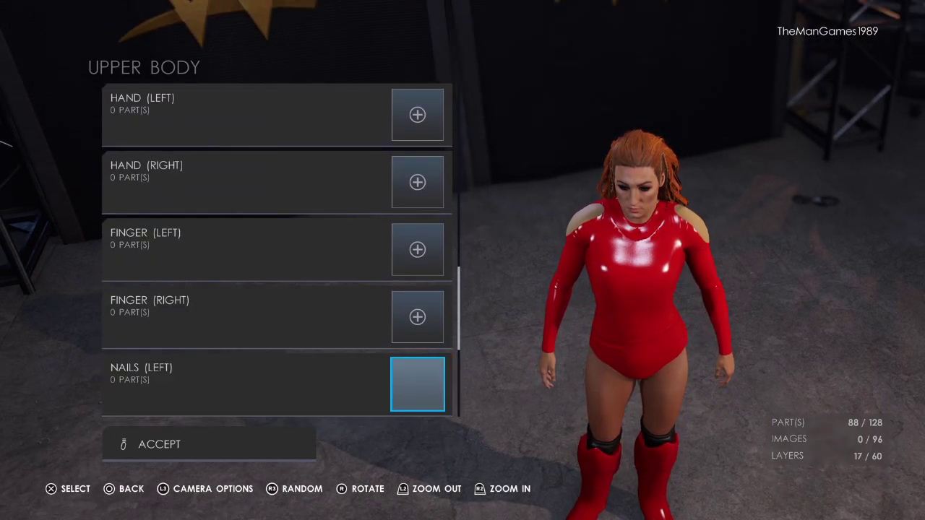
key(Down)
key(Down)
key(Down)
key(Down)
key(Escape)
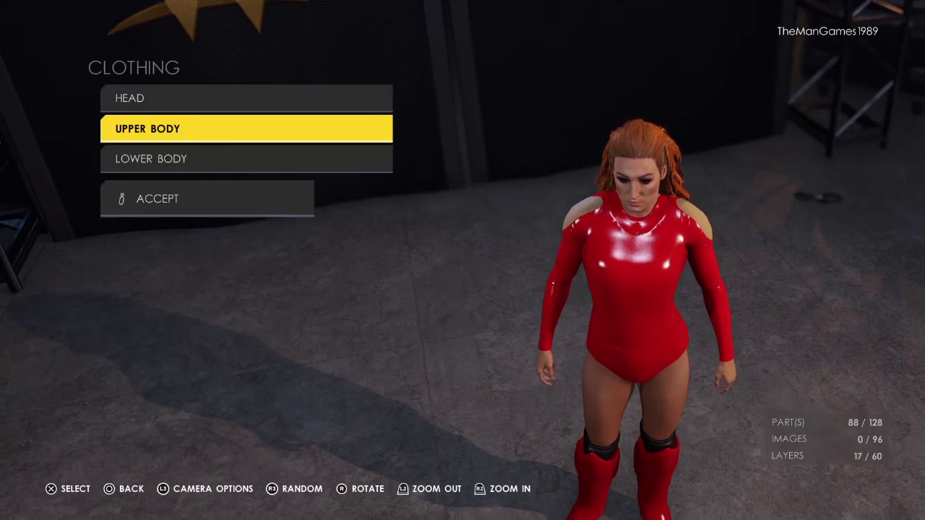
Step: Apply the red briefs design with fishnet legs as the first wrestling tights part of the lower body
key(Down)
key(Return)
key(Down)
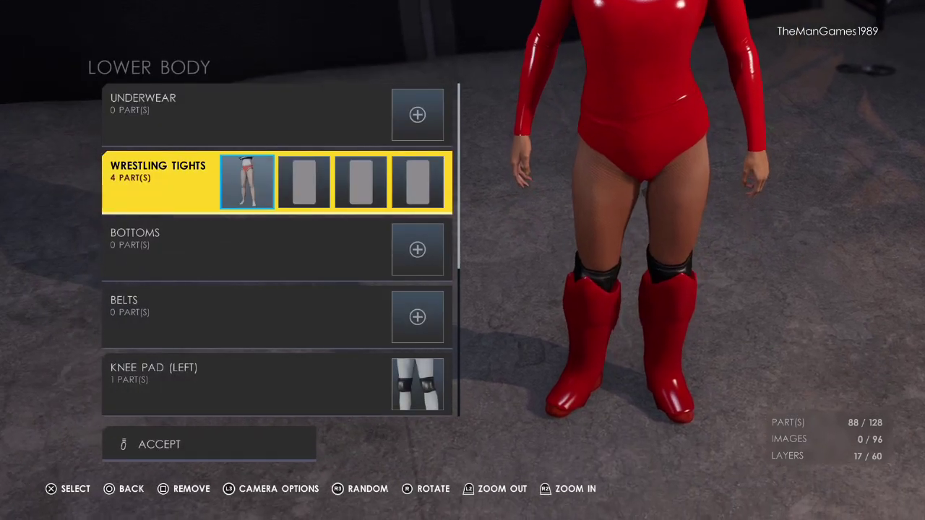
key(Return)
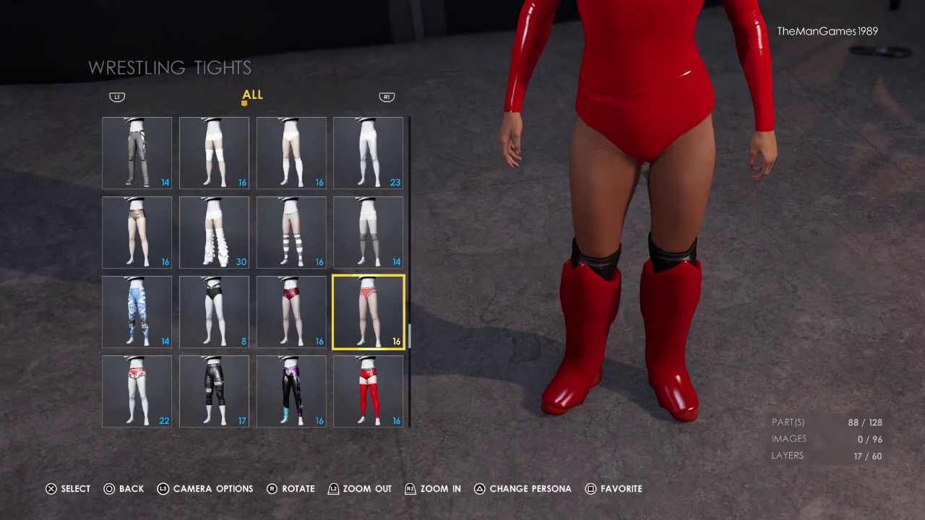
key(Return)
Step: Check the material assigned to each material category of the red wrestling tights
key(Return)
key(Return)
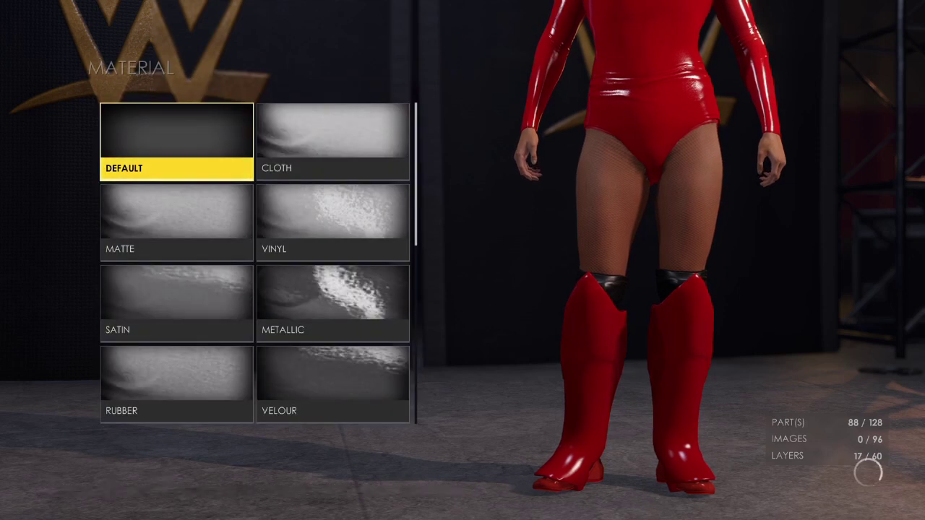
key(Escape)
key(Return)
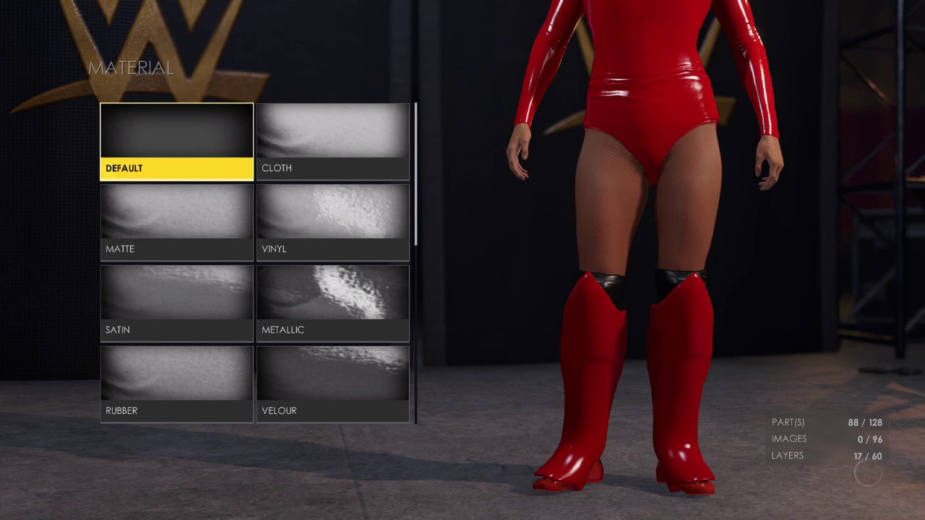
key(Escape)
key(Down)
key(Return)
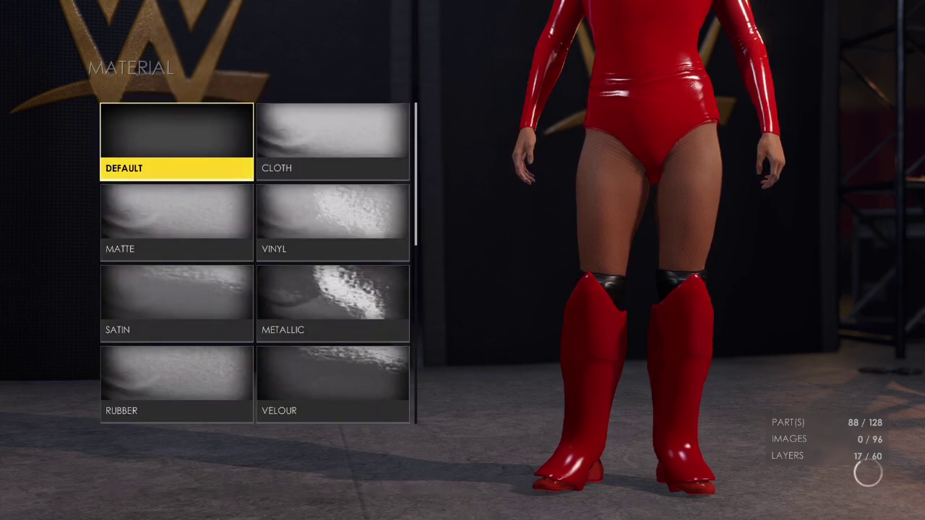
key(Escape)
key(Down)
key(Return)
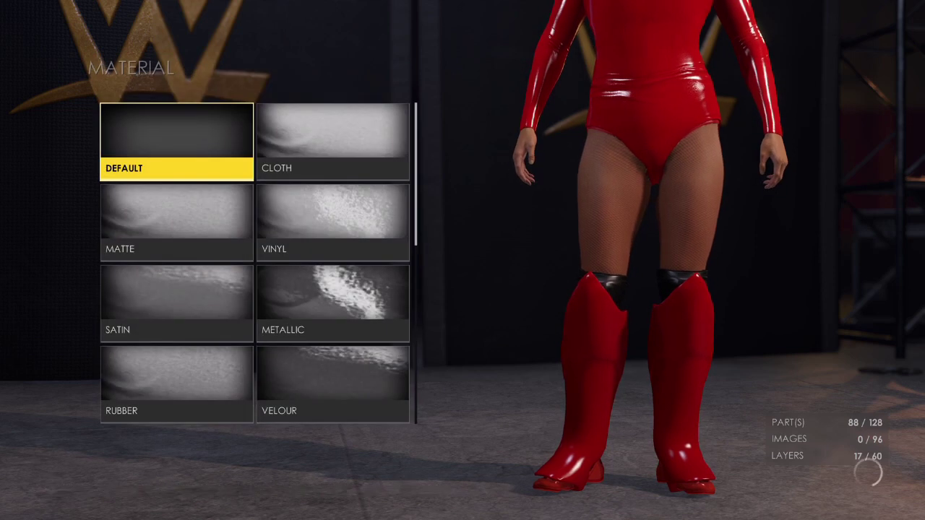
key(Escape)
key(Escape)
Step: Check the color values of the wrestling tights' color categories, starting with the first color
key(Down)
key(Return)
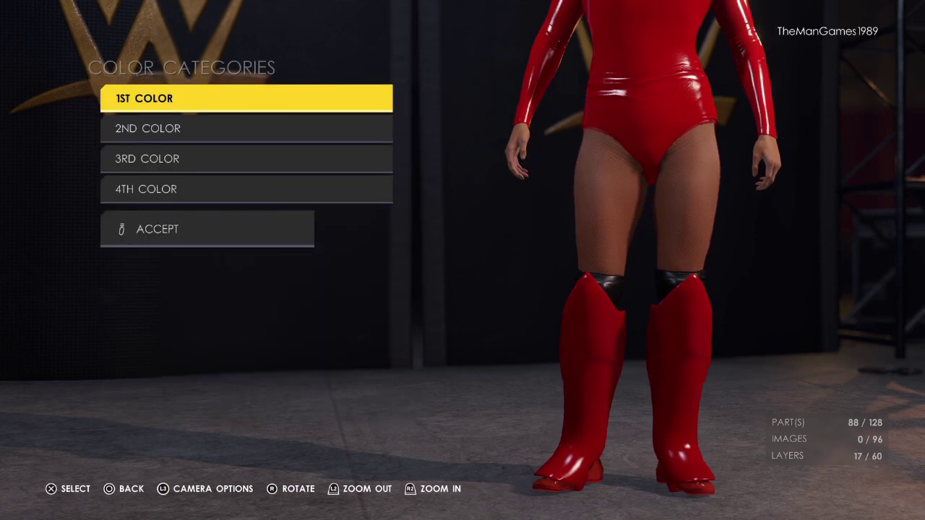
key(Return)
key(Escape)
key(Down)
key(Return)
key(Escape)
key(Down)
key(Return)
key(Escape)
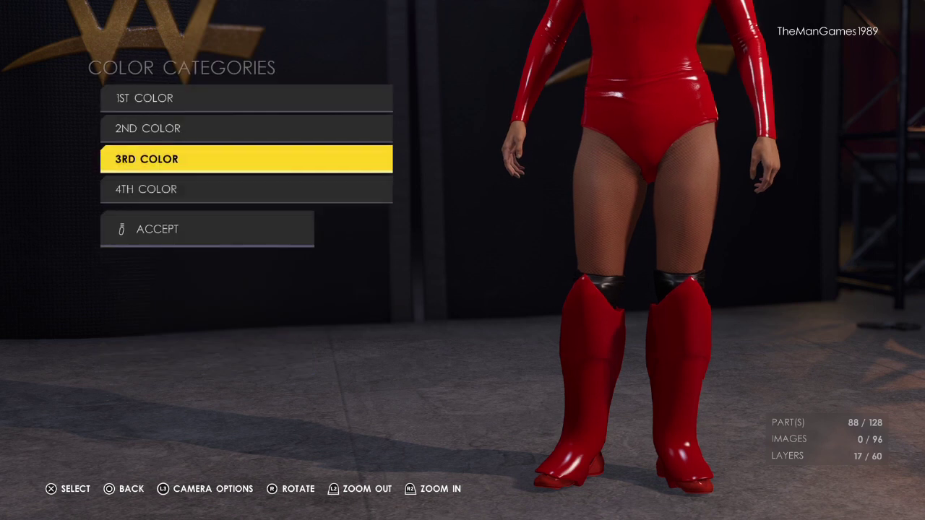
key(Down)
key(Return)
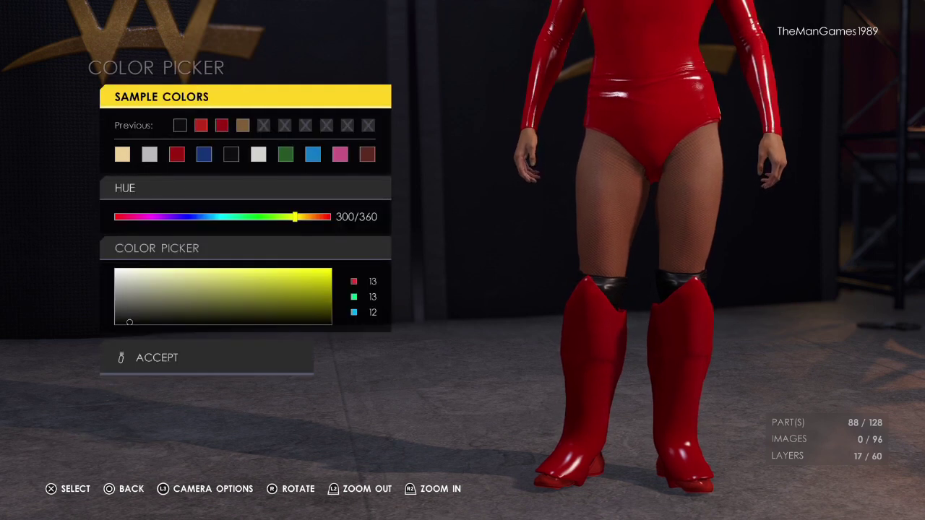
key(Escape)
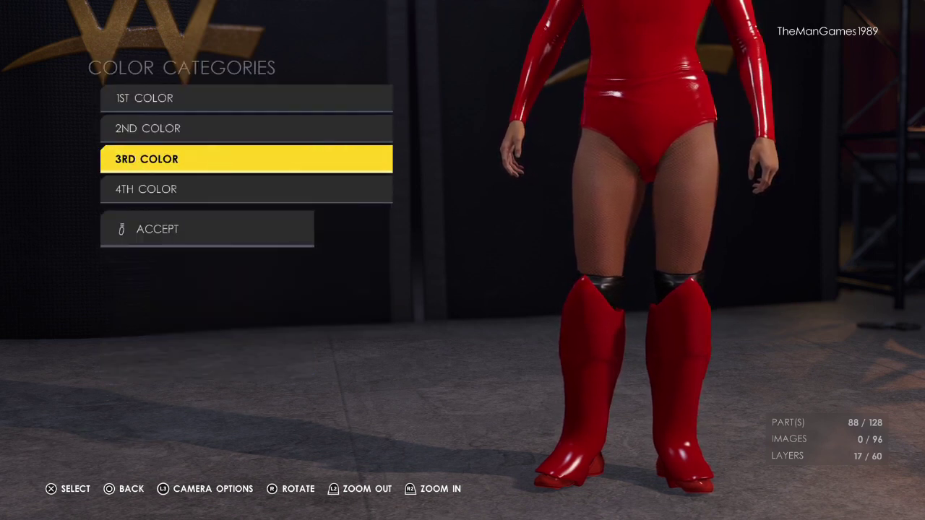
key(Down)
key(Down)
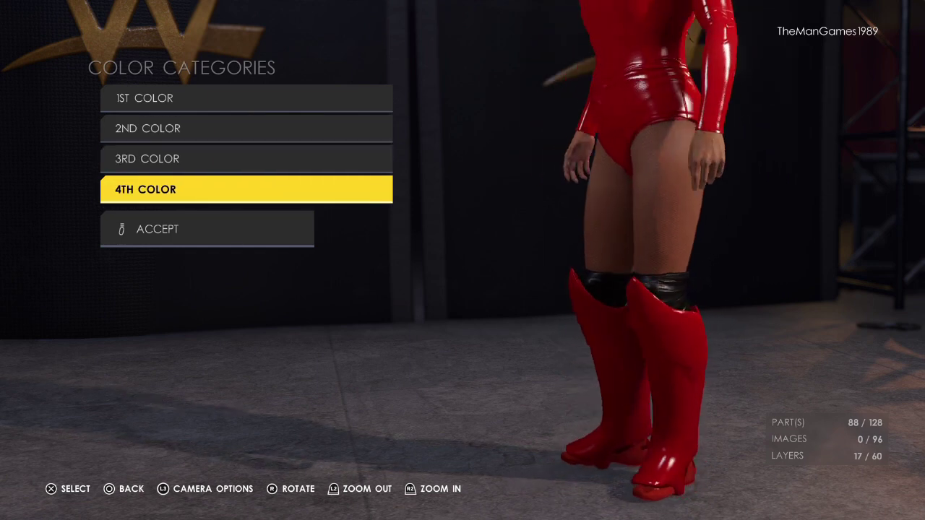